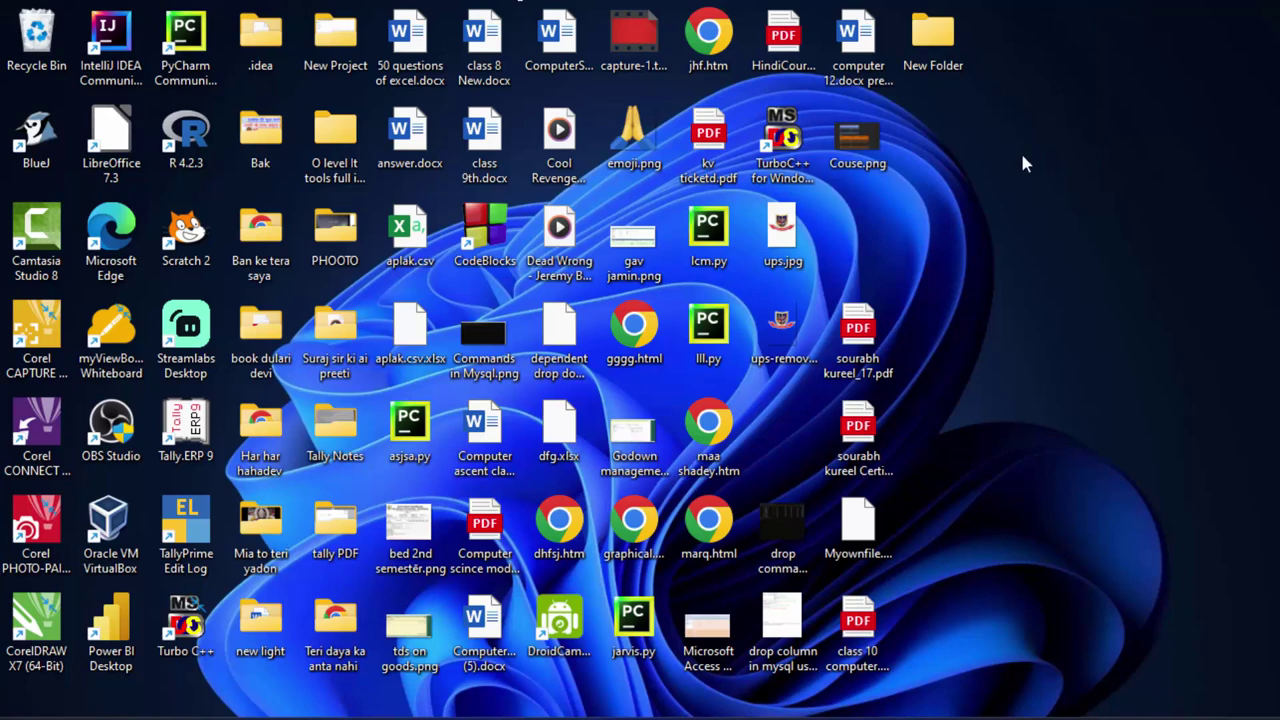
# Refresh the Windows desktop twice from its right-click menu.
pyautogui.rightClick(1053, 173)
pyautogui.click(1104, 250)
pyautogui.rightClick(1107, 199)
pyautogui.click(1155, 284)
# Search for 'exce' and launch Microsoft Office Excel 2007.
pyautogui.press('super+w')
pyautogui.write('exc')
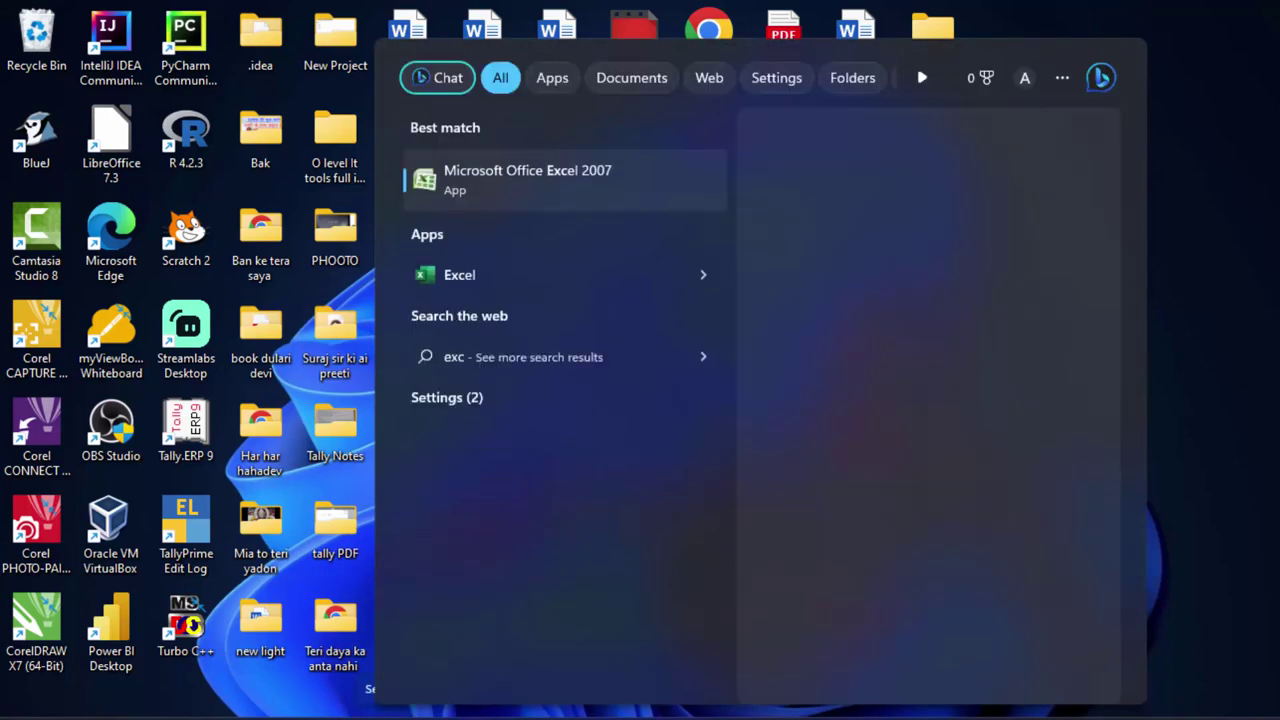
pyautogui.write('e')
pyautogui.click(617, 192)
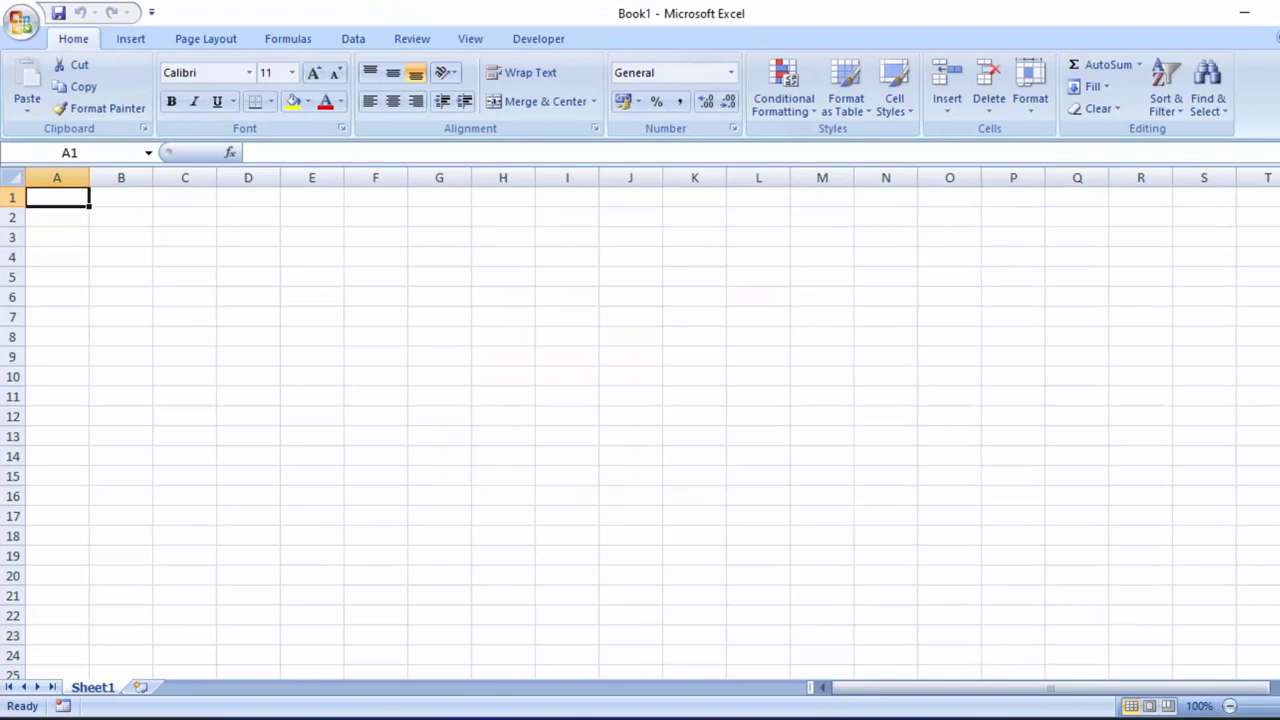
# Enter the heading 'Product id' in A1.
pyautogui.keyDown('ctrl'); pyautogui.scroll(1, 640, 420); pyautogui.keyUp('ctrl')
pyautogui.keyDown('ctrl'); pyautogui.scroll(2, 640, 420); pyautogui.keyUp('ctrl')
pyautogui.keyDown('ctrl'); pyautogui.scroll(1, 640, 420); pyautogui.keyUp('ctrl')
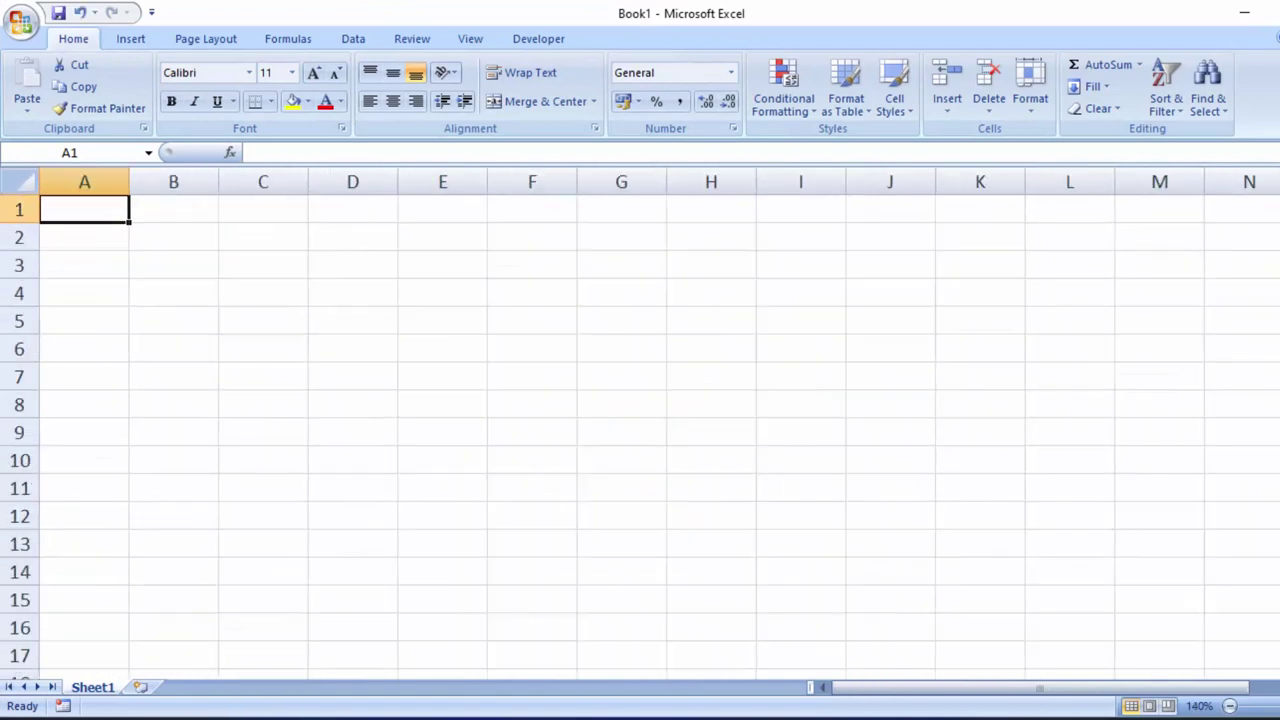
pyautogui.write('Product')
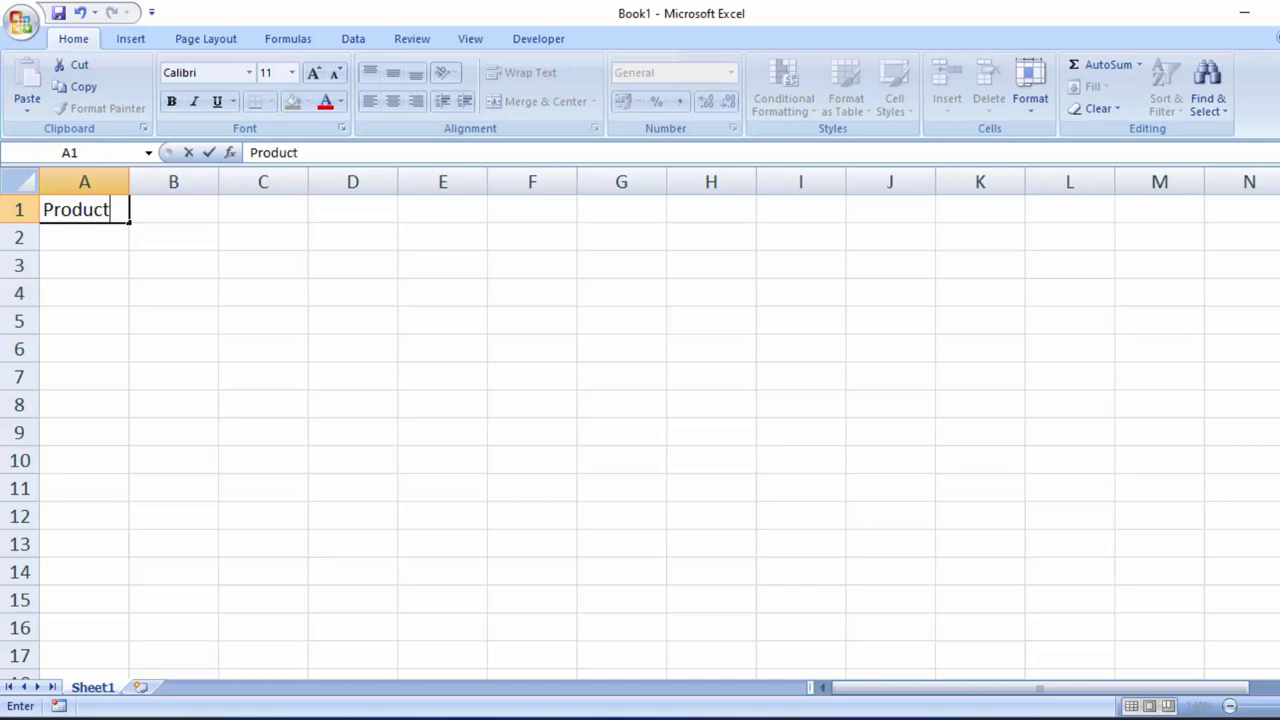
pyautogui.write(' id')
pyautogui.press('Tab')
# Add the headings 'Name of Product' in B1 and 'Price' in C1.
pyautogui.write('name')
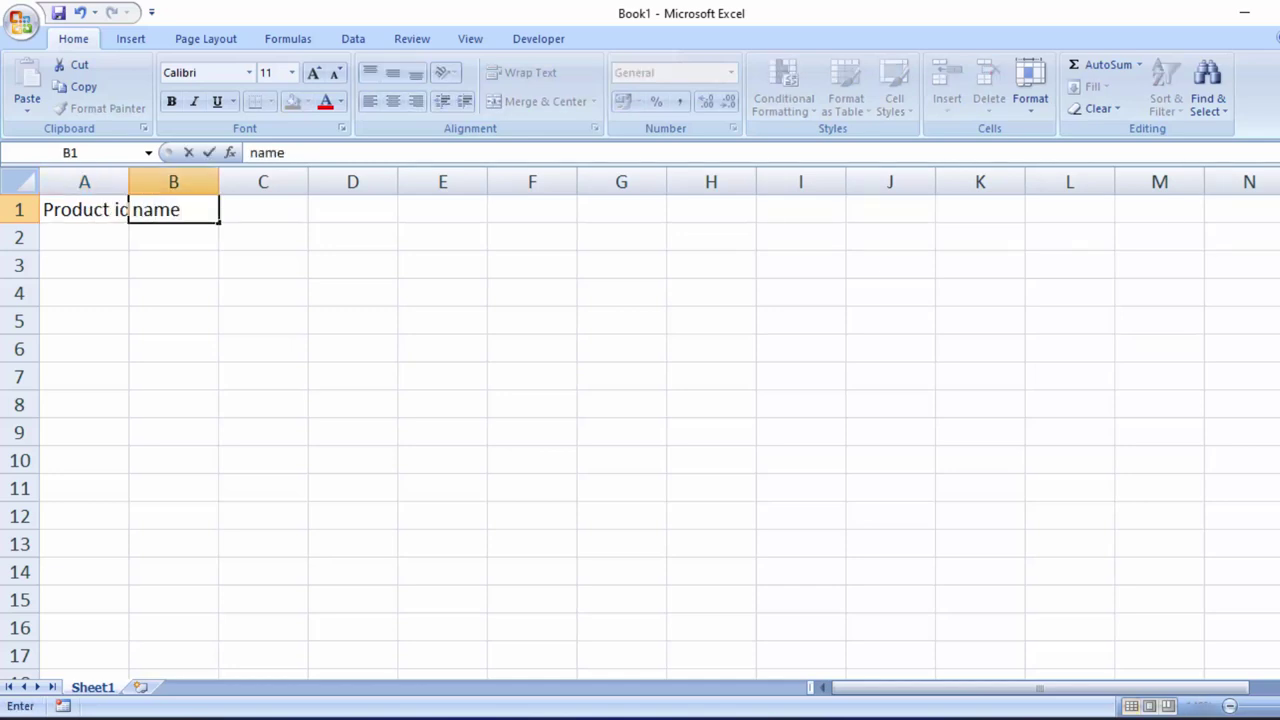
pyautogui.press('BackSpace')
pyautogui.press('BackSpace')
pyautogui.press('BackSpace')
pyautogui.press('BackSpace')
pyautogui.write('Name of')
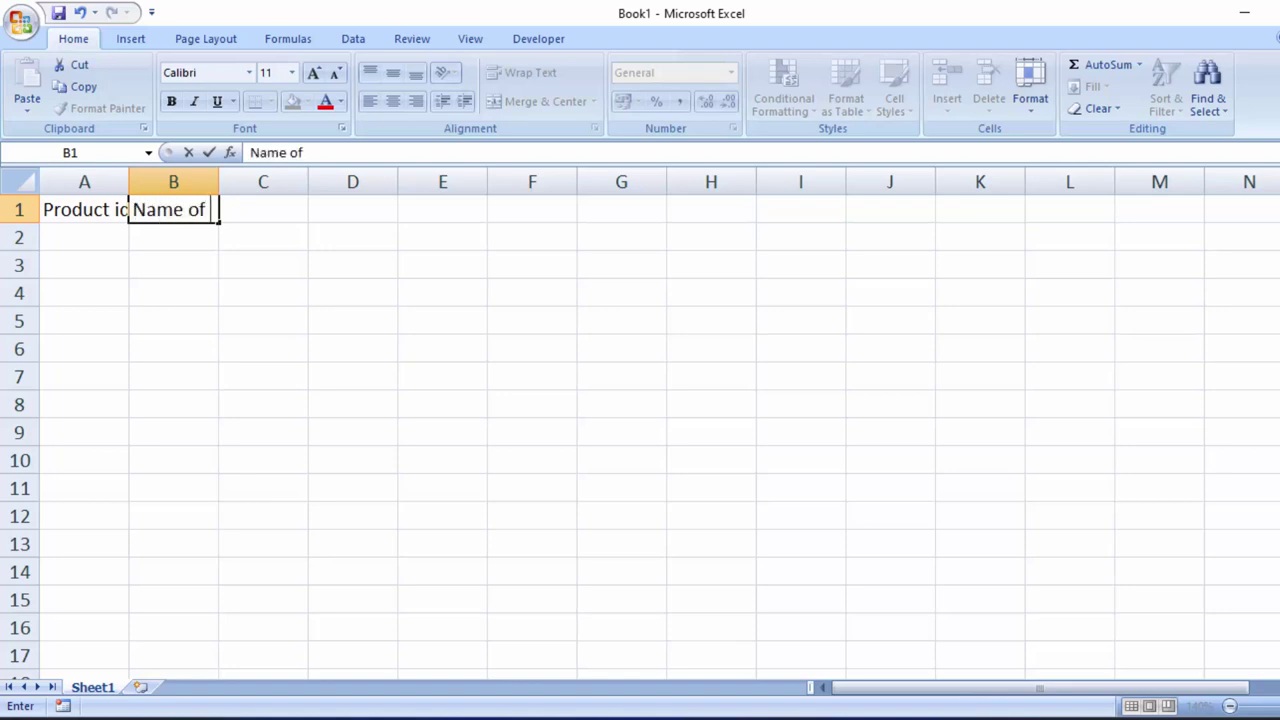
pyautogui.write(' Product')
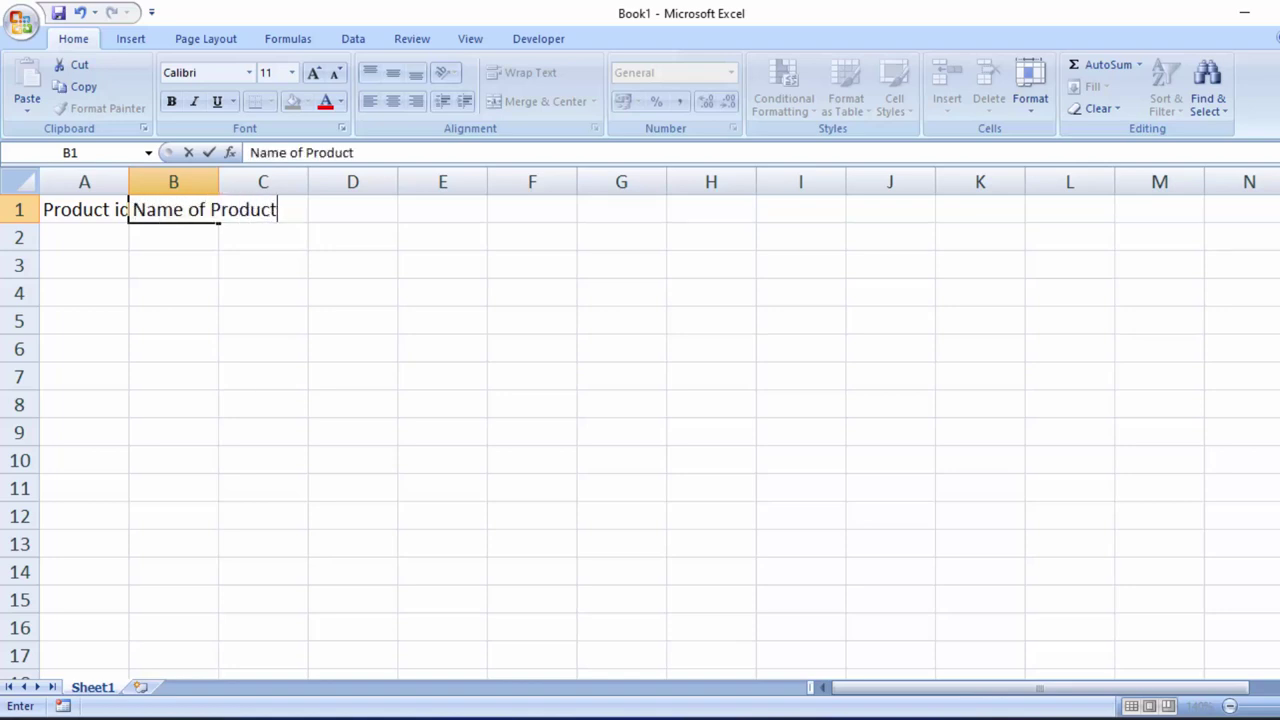
pyautogui.press('Tab')
pyautogui.write('Pc')
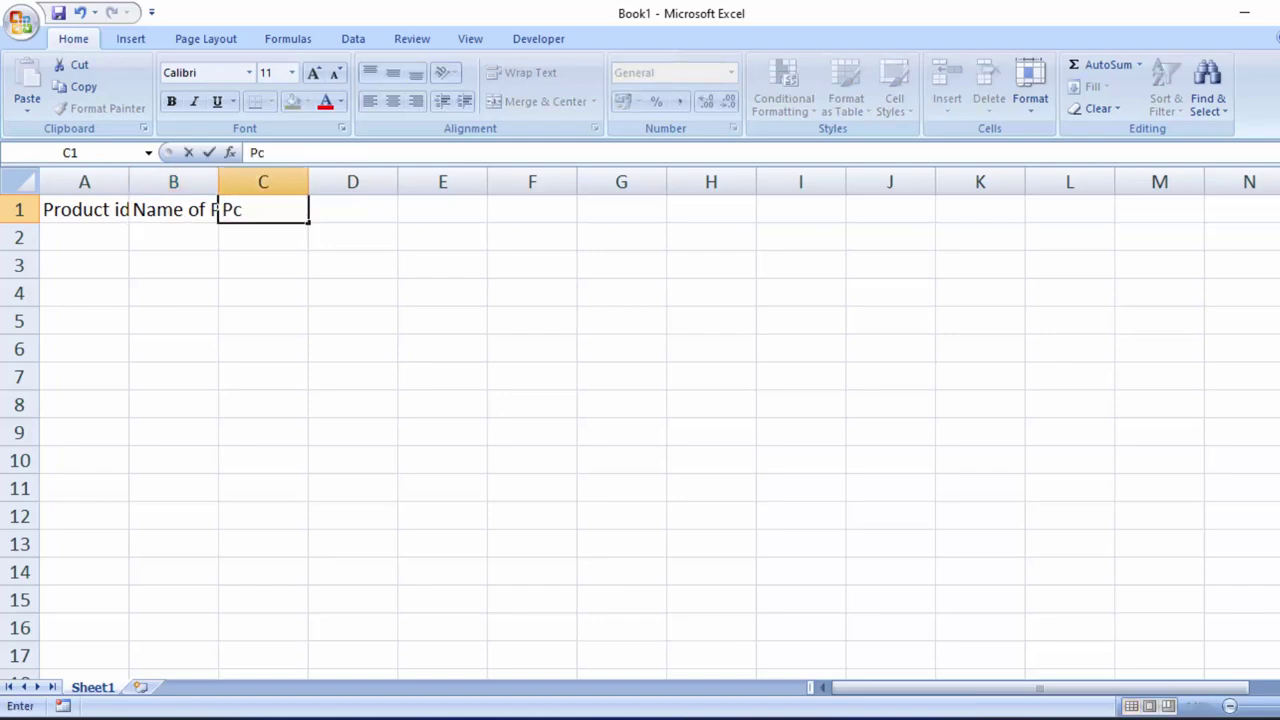
pyautogui.press('BackSpace')
pyautogui.write('r')
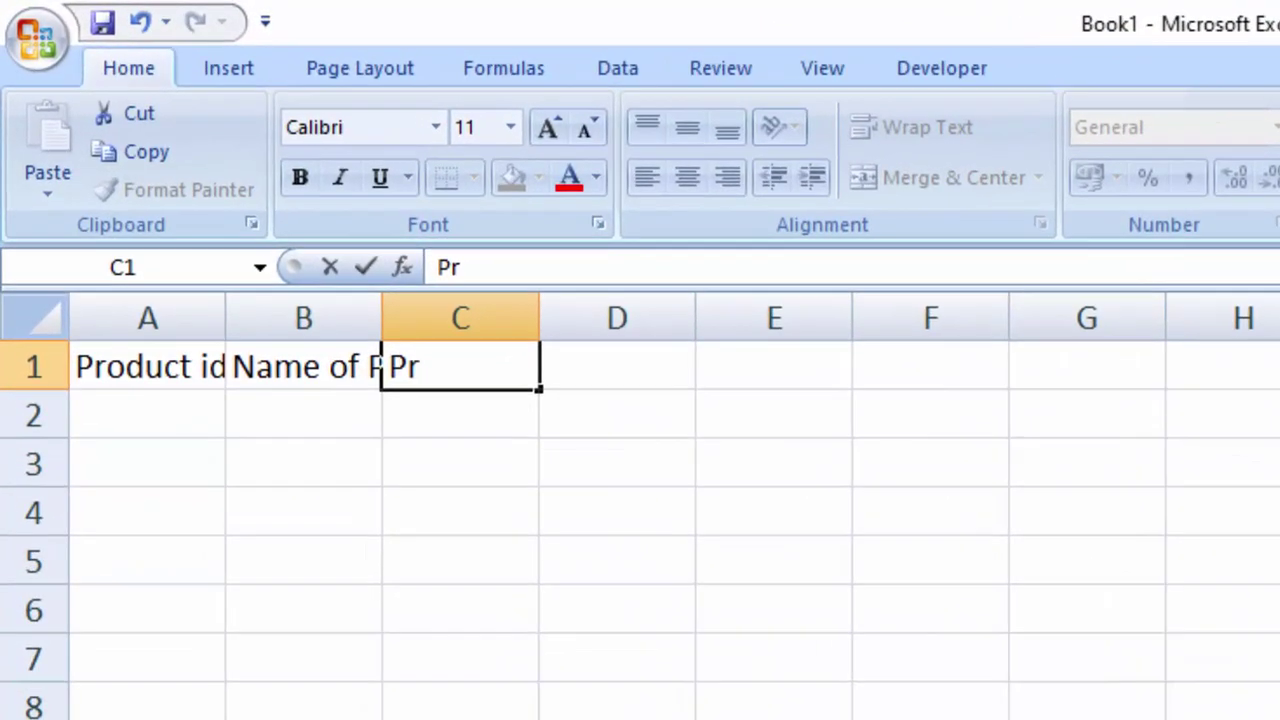
pyautogui.write('ice')
pyautogui.press('Tab')
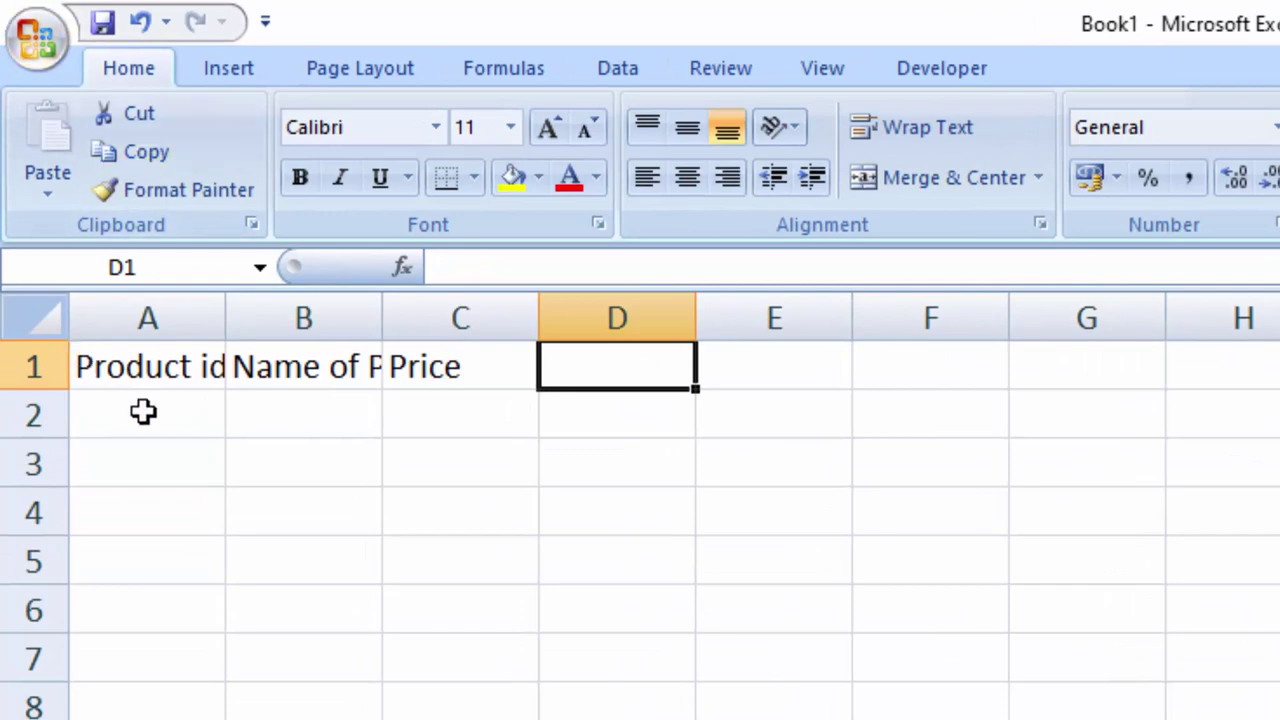
# Fill A2:A8 with ids 1 to 7 and AutoFit columns A and B.
pyautogui.moveTo(143, 411)
pyautogui.mouseDown()
pyautogui.moveTo(198, 668)
pyautogui.moveTo(141, 401)
pyautogui.mouseUp()
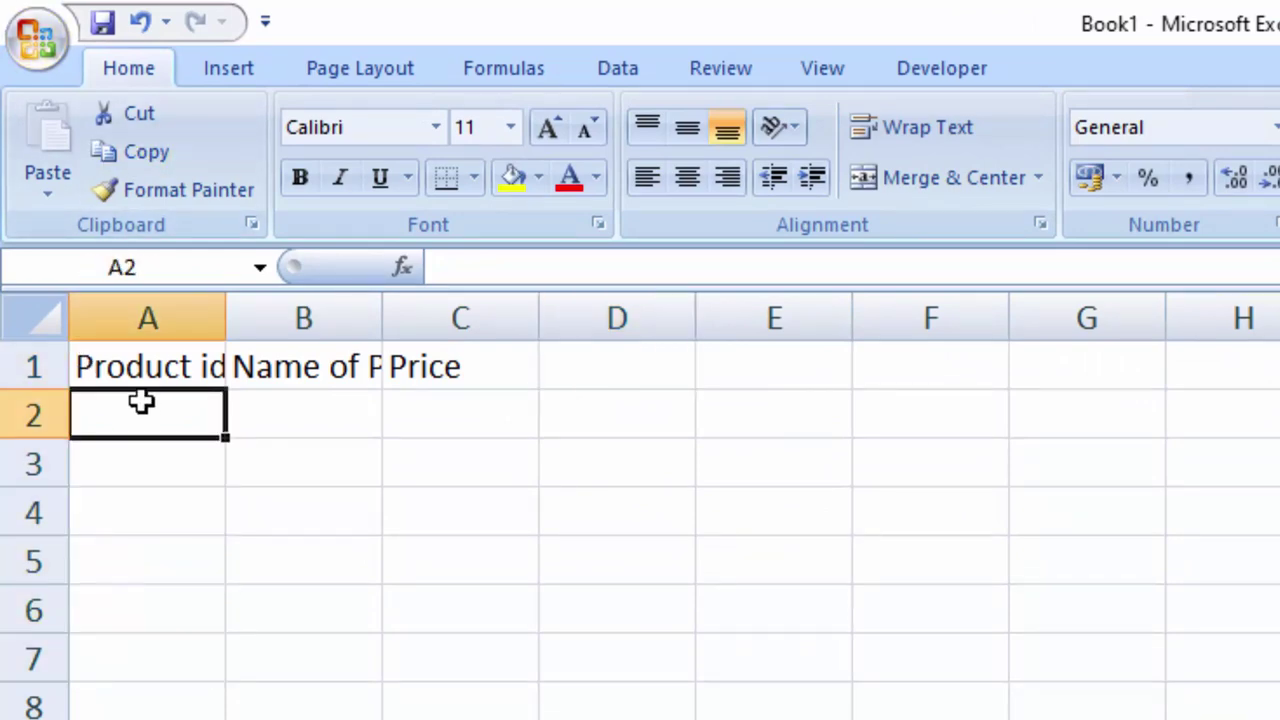
pyautogui.write('1')
pyautogui.click(164, 460)
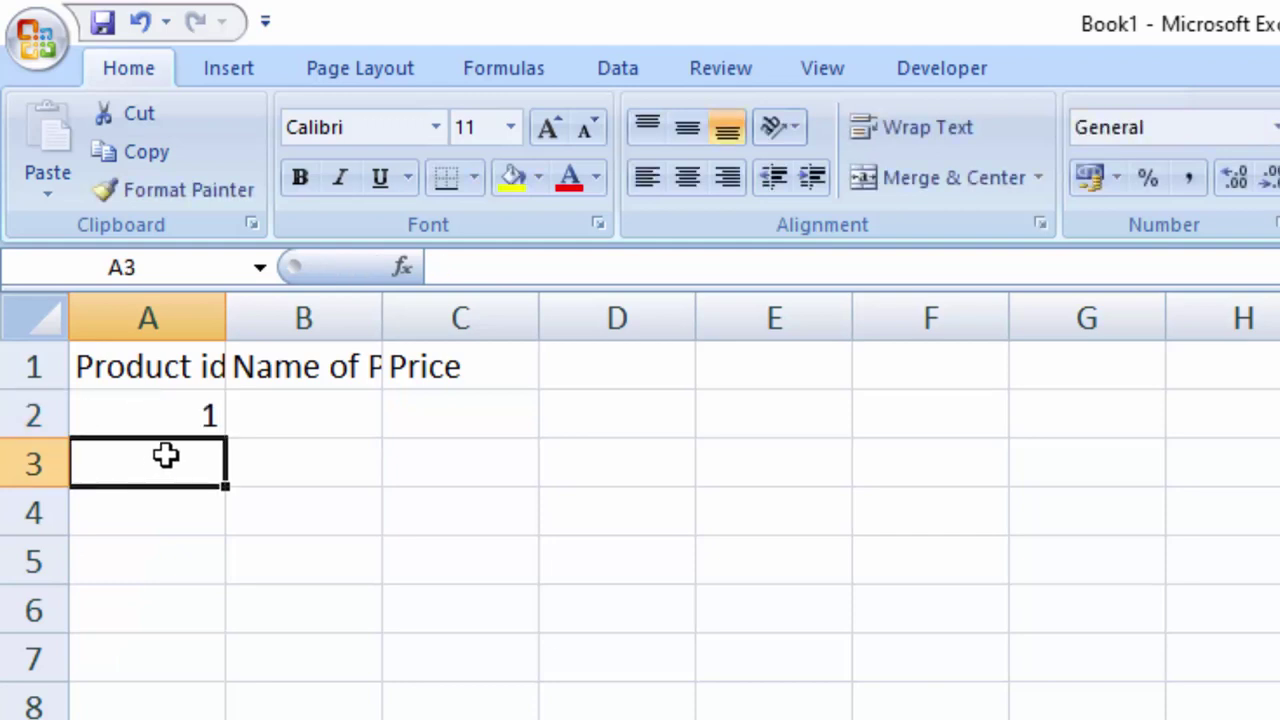
pyautogui.write('2')
pyautogui.moveTo(143, 414); pyautogui.dragTo(146, 457)
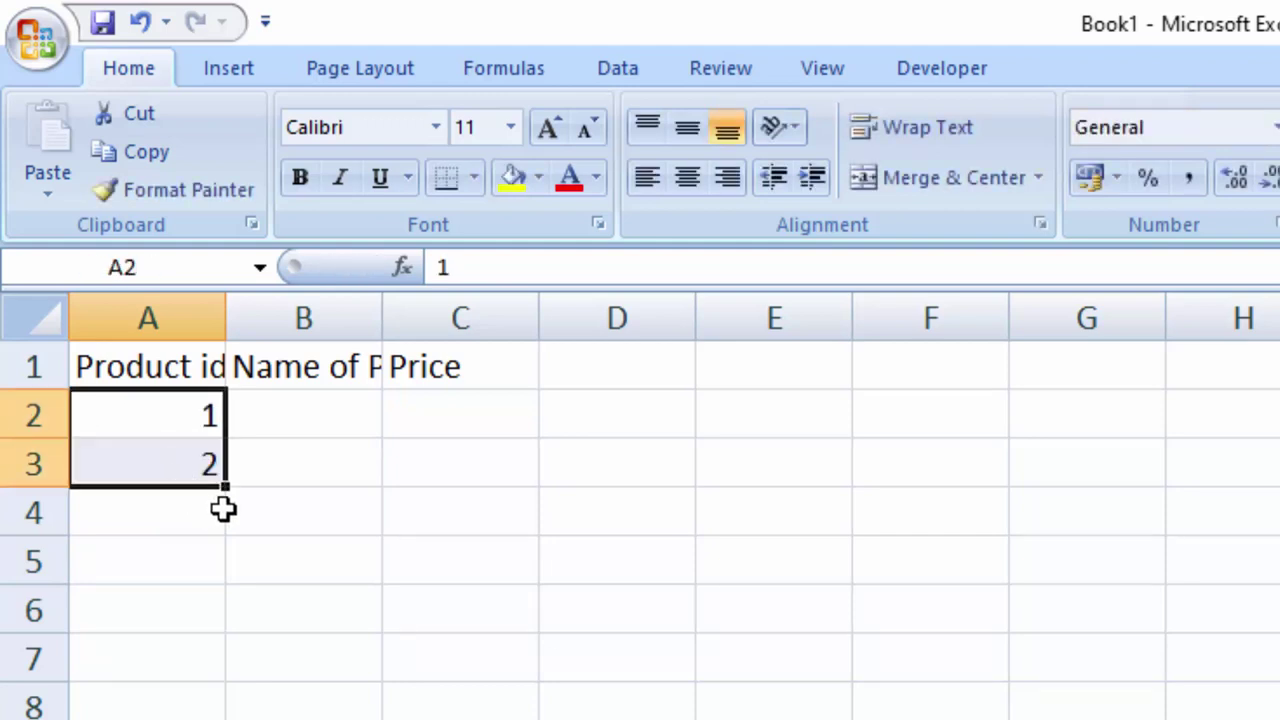
pyautogui.moveTo(228, 488); pyautogui.dragTo(229, 705)
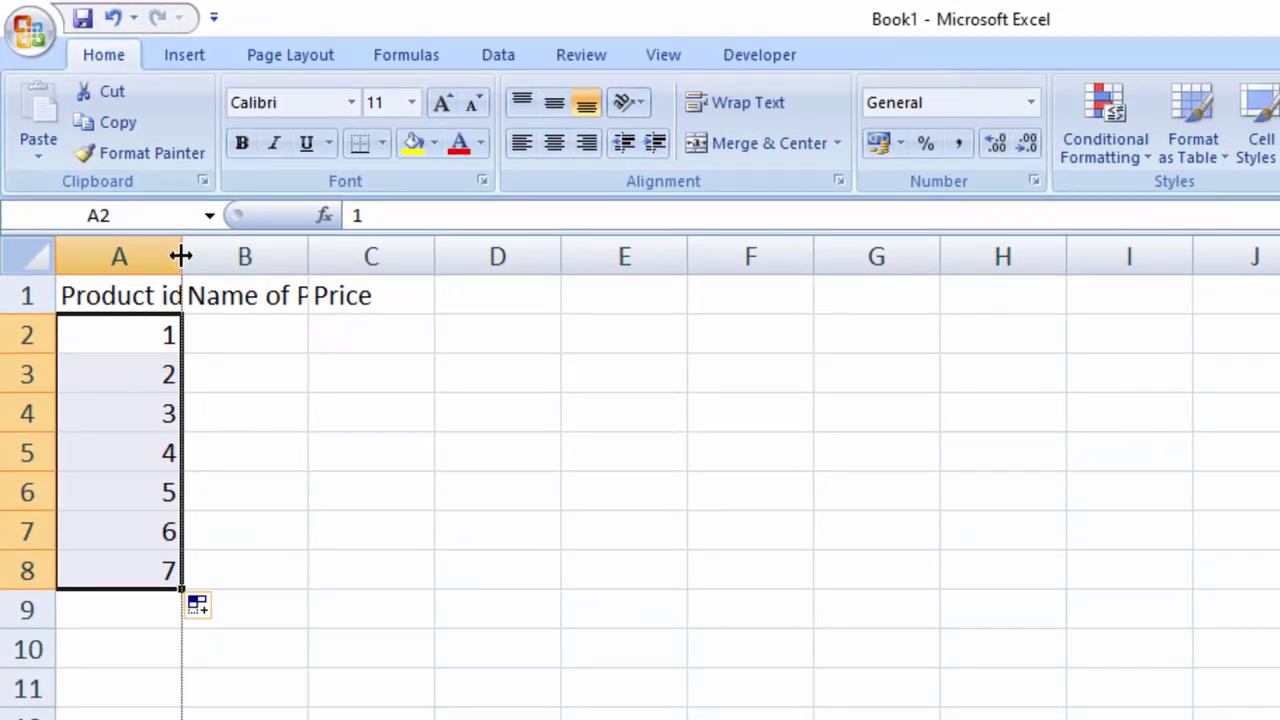
pyautogui.doubleClick(184, 256)
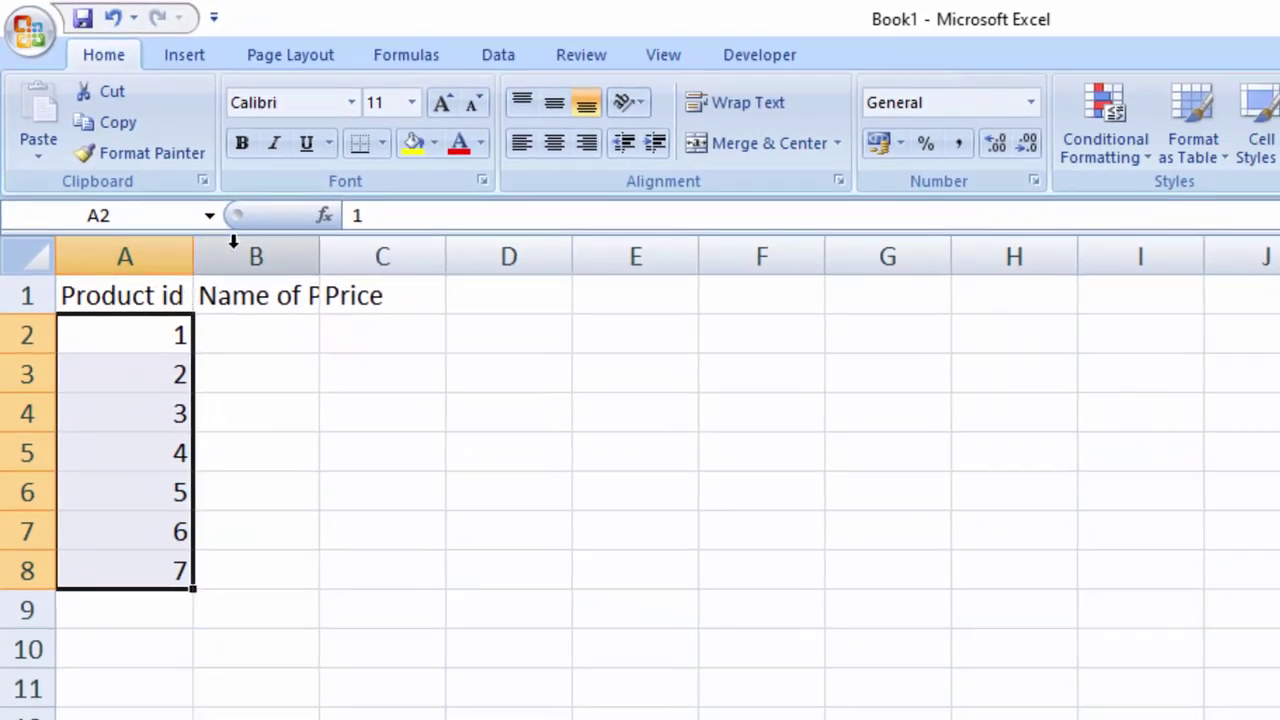
pyautogui.doubleClick(313, 258)
# Start typing the product name 'Keyboard' in B2.
pyautogui.click(294, 322)
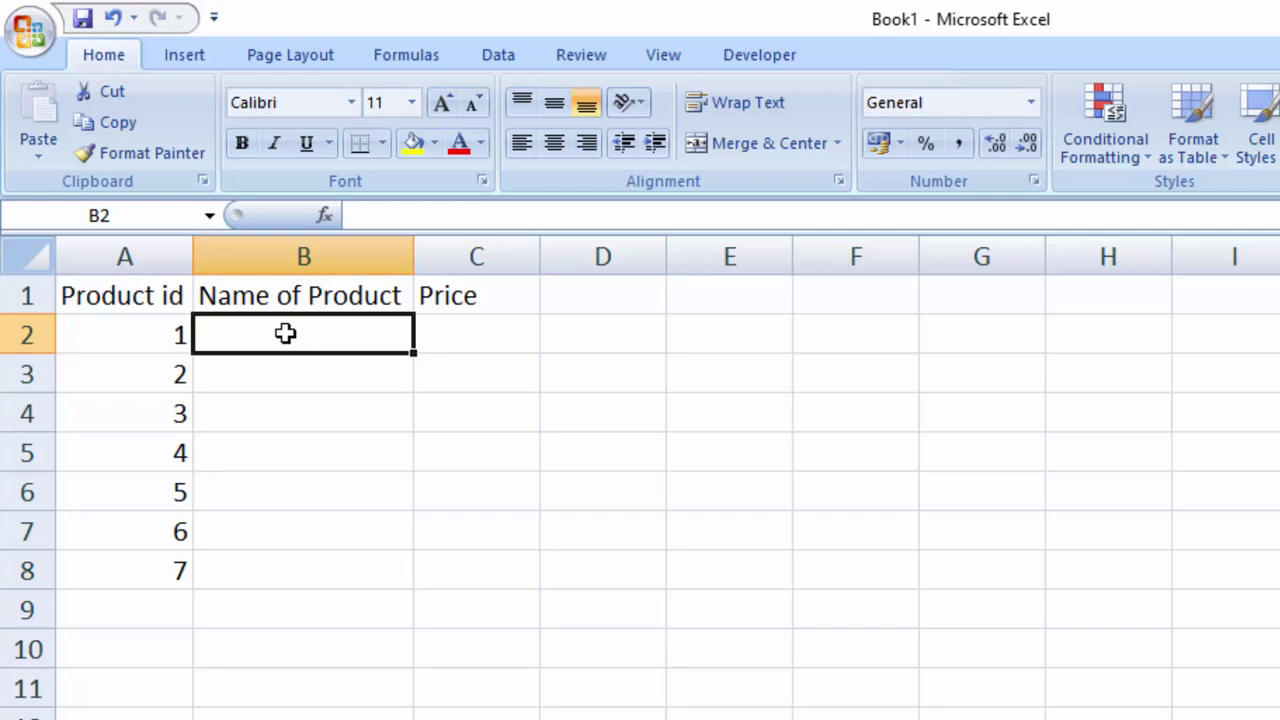
pyautogui.write('Key')
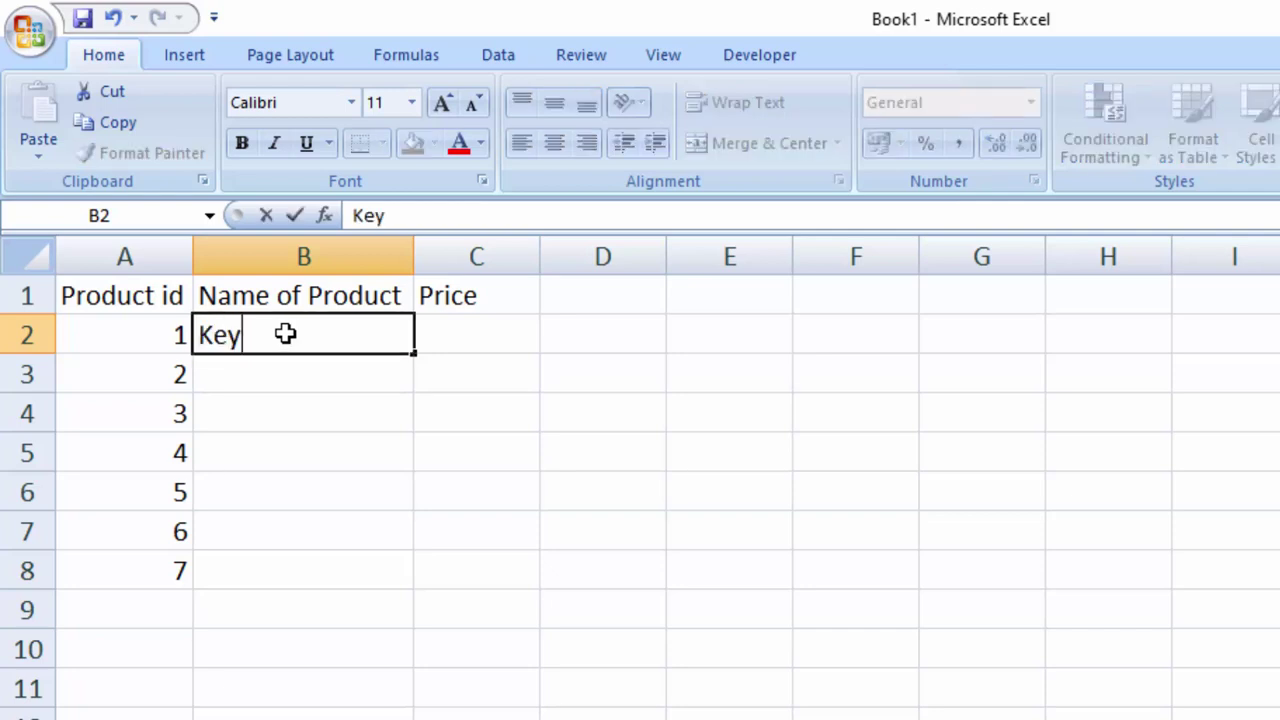
pyautogui.write('board')
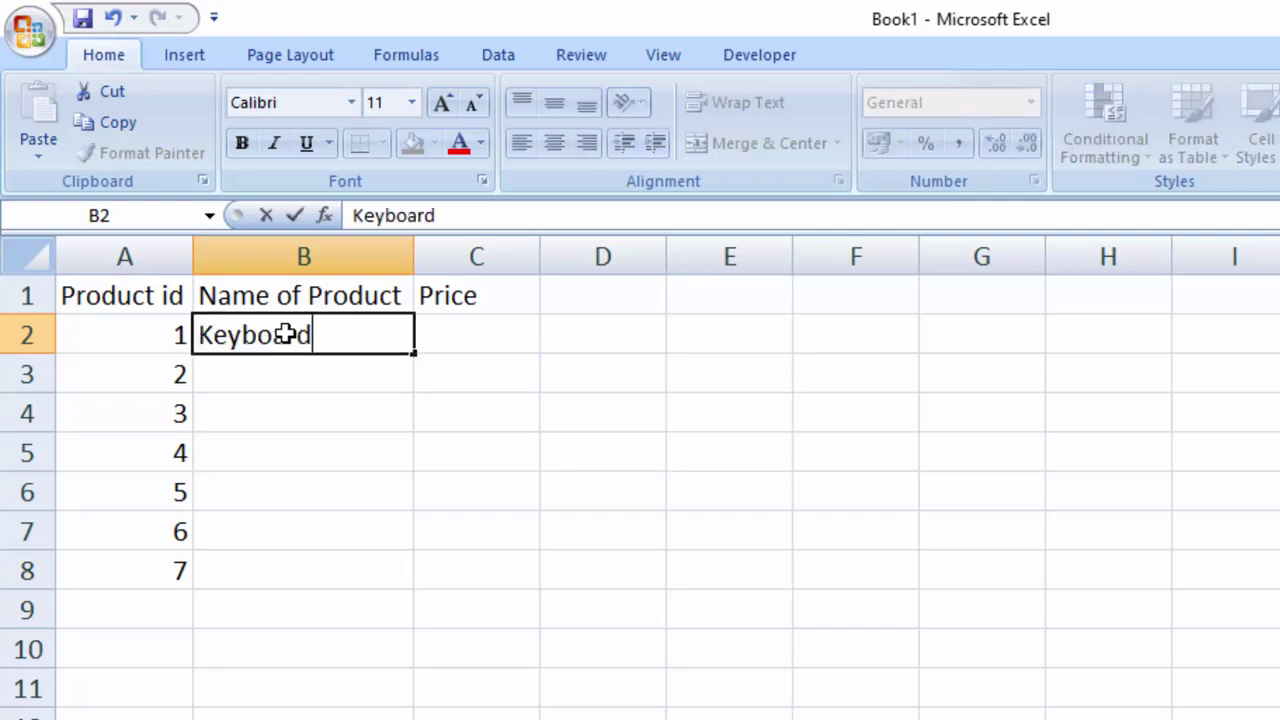
pyautogui.press('BackSpace')
pyautogui.press('BackSpace')
pyautogui.press('BackSpace')
pyautogui.press('BackSpace')
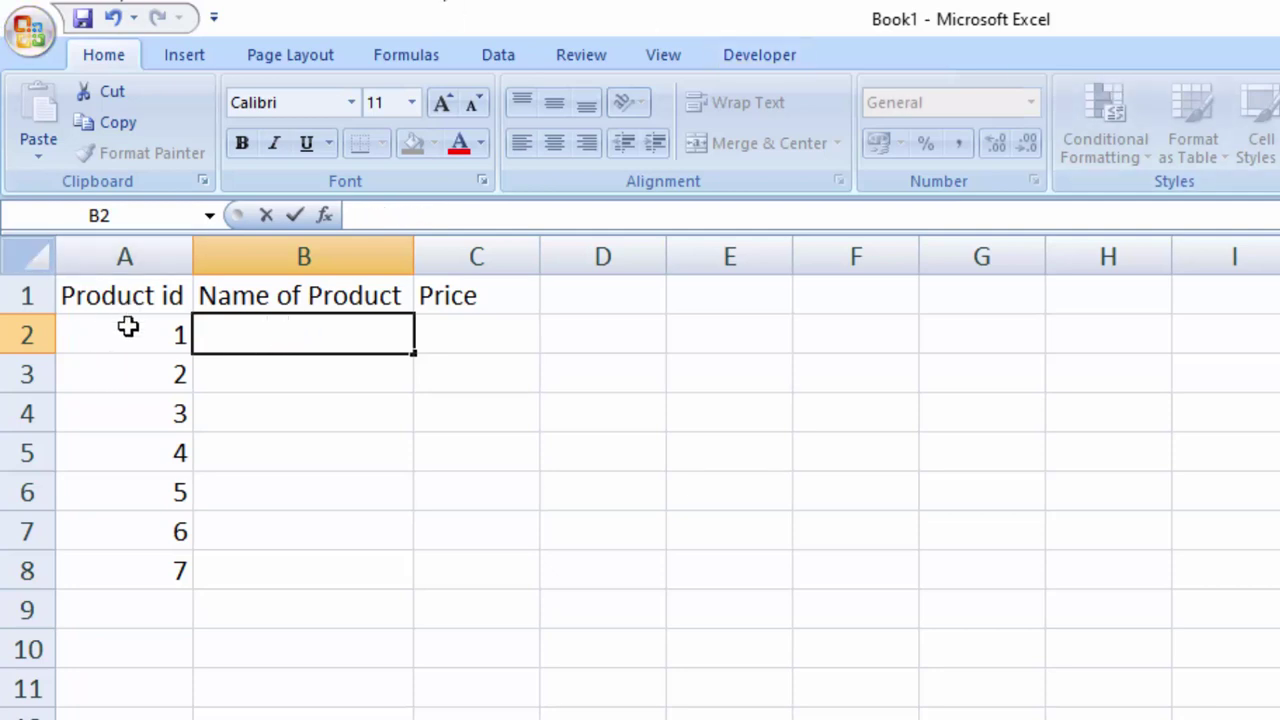
# Clear the ids from A2:A8 and select A1:C14 for the table borders.
pyautogui.moveTo(128, 330); pyautogui.dragTo(131, 573)
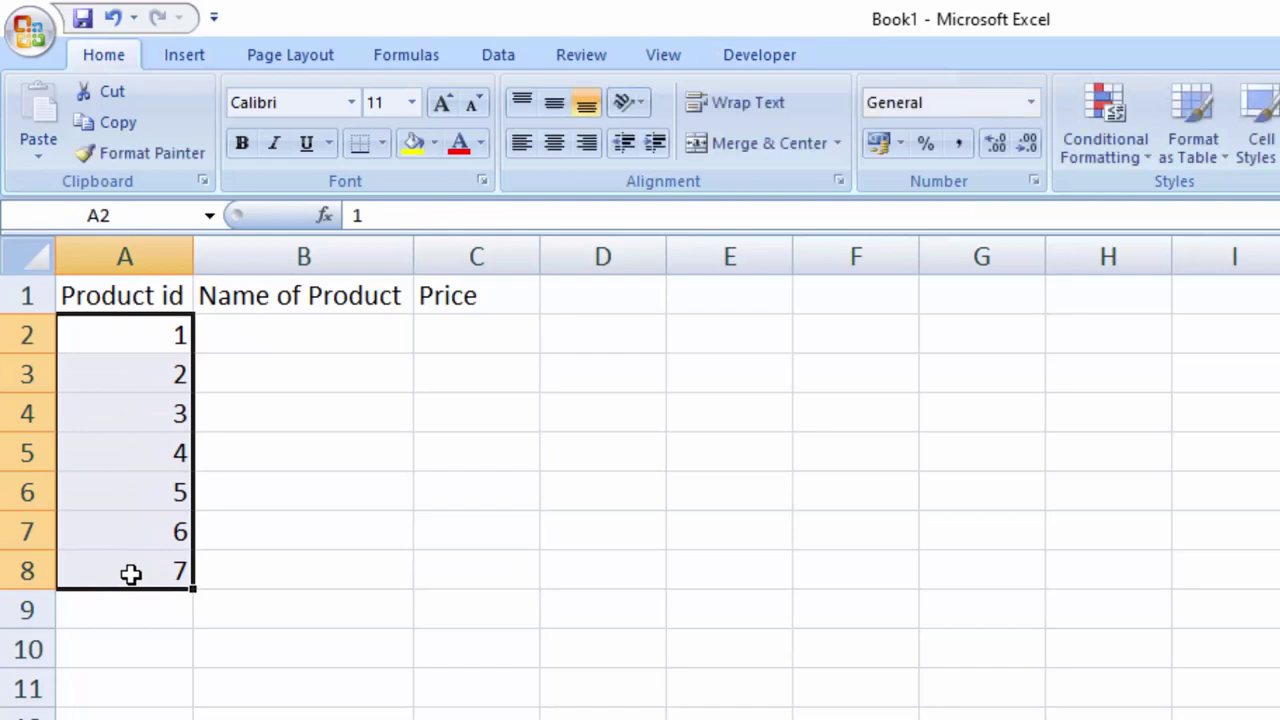
pyautogui.press('Delete')
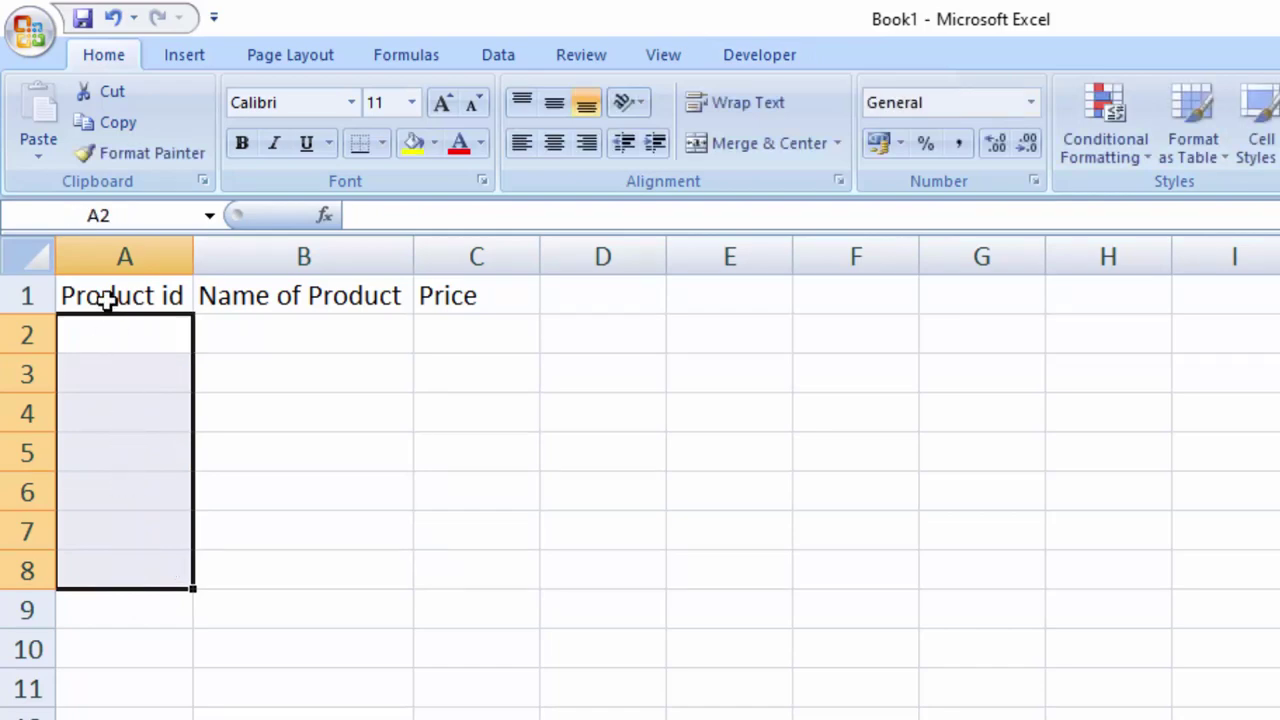
pyautogui.moveTo(103, 297)
pyautogui.mouseDown()
pyautogui.moveTo(346, 466)
pyautogui.moveTo(420, 553)
pyautogui.moveTo(431, 700)
pyautogui.mouseUp()
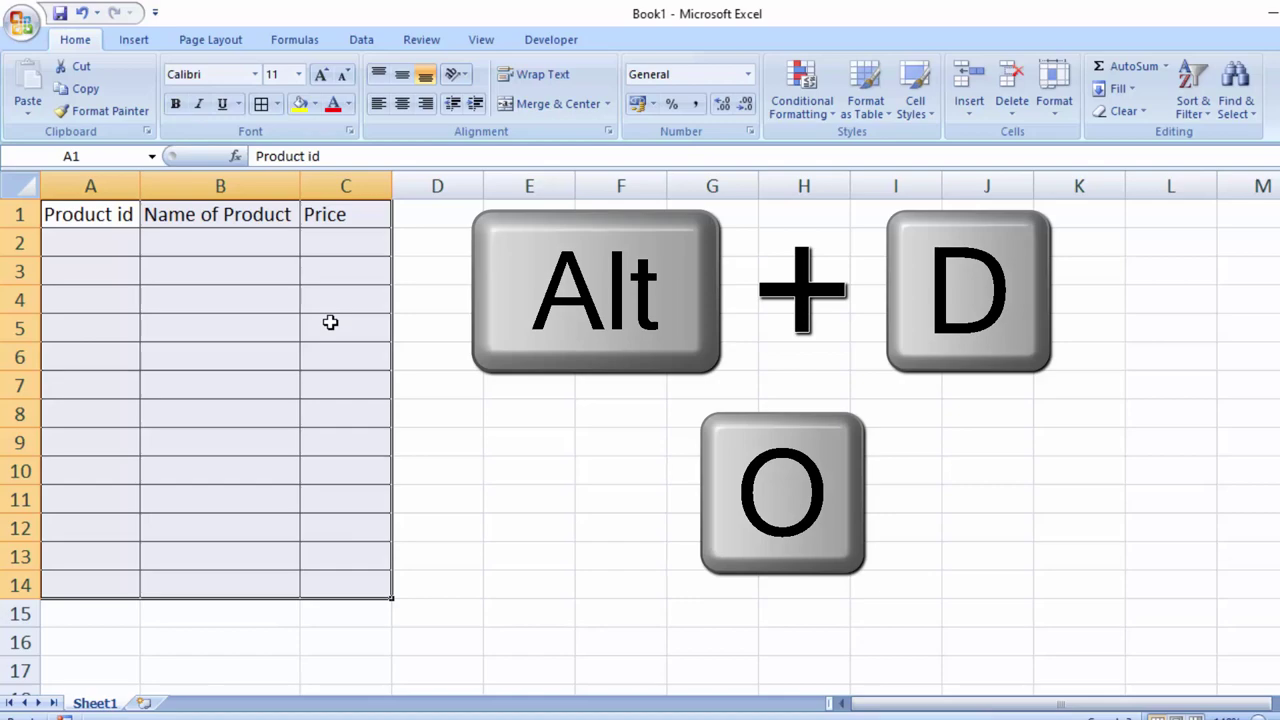
# Open the Data Form using row 1 as field labels.
pyautogui.hotkey('alt', 'd')
pyautogui.press('o')
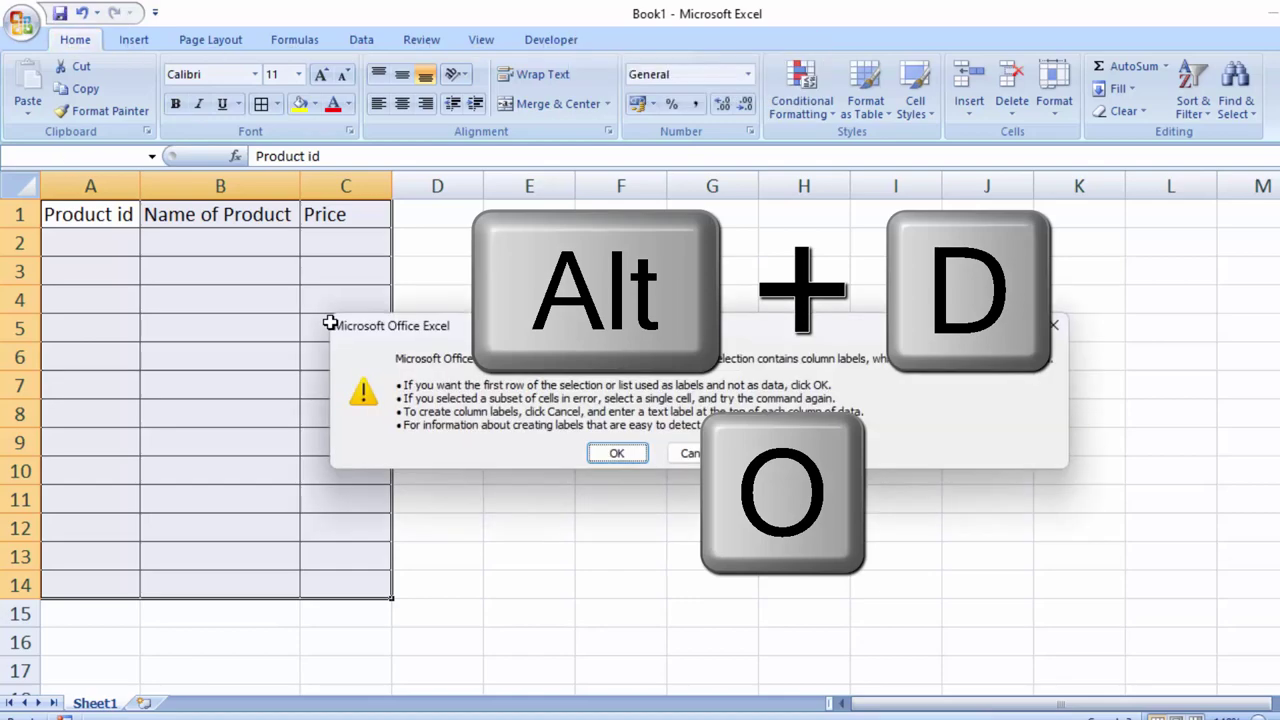
pyautogui.press('Return')
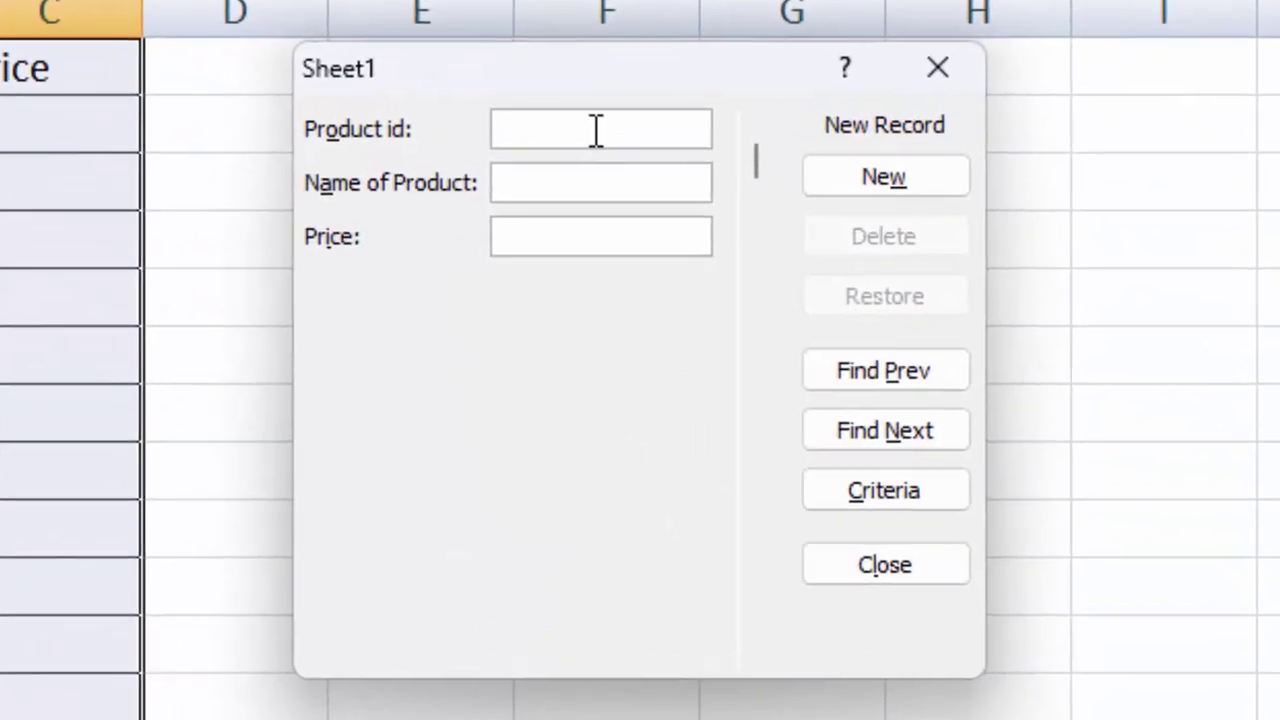
# Add the record 1, Keyboard, 200 through the data form.
pyautogui.write('1')
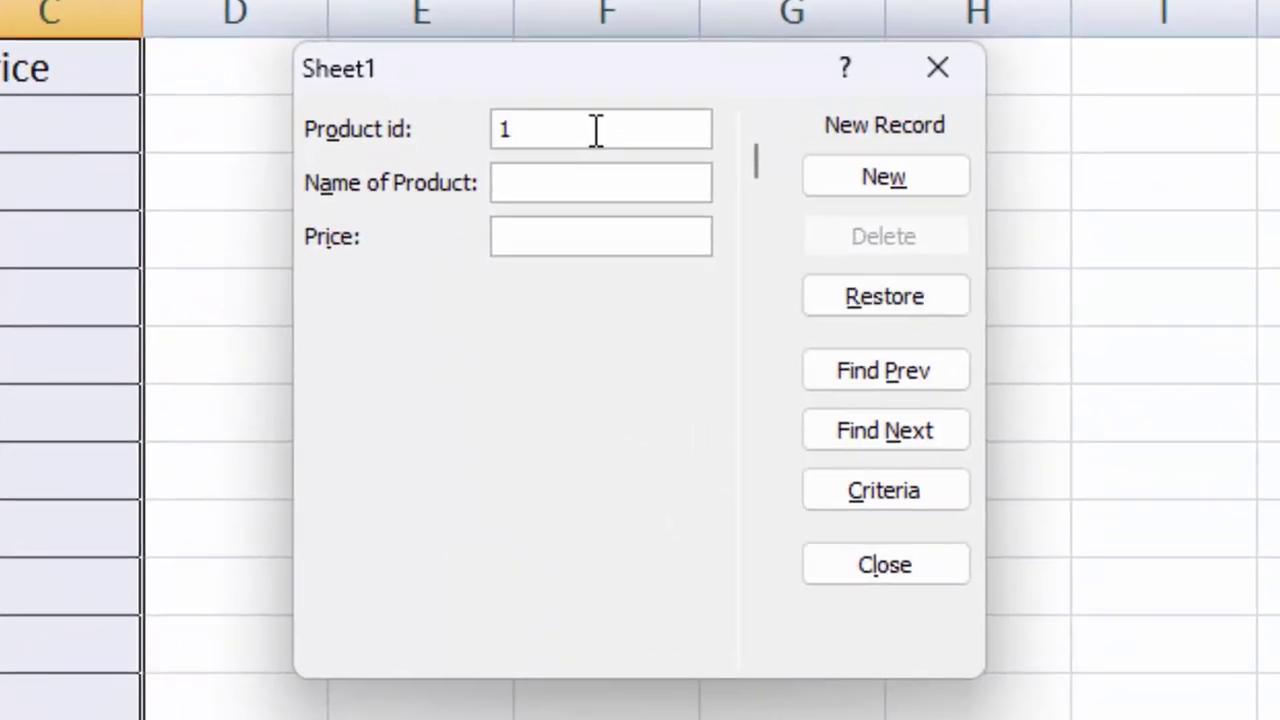
pyautogui.press('Tab')
pyautogui.write('Keyba')
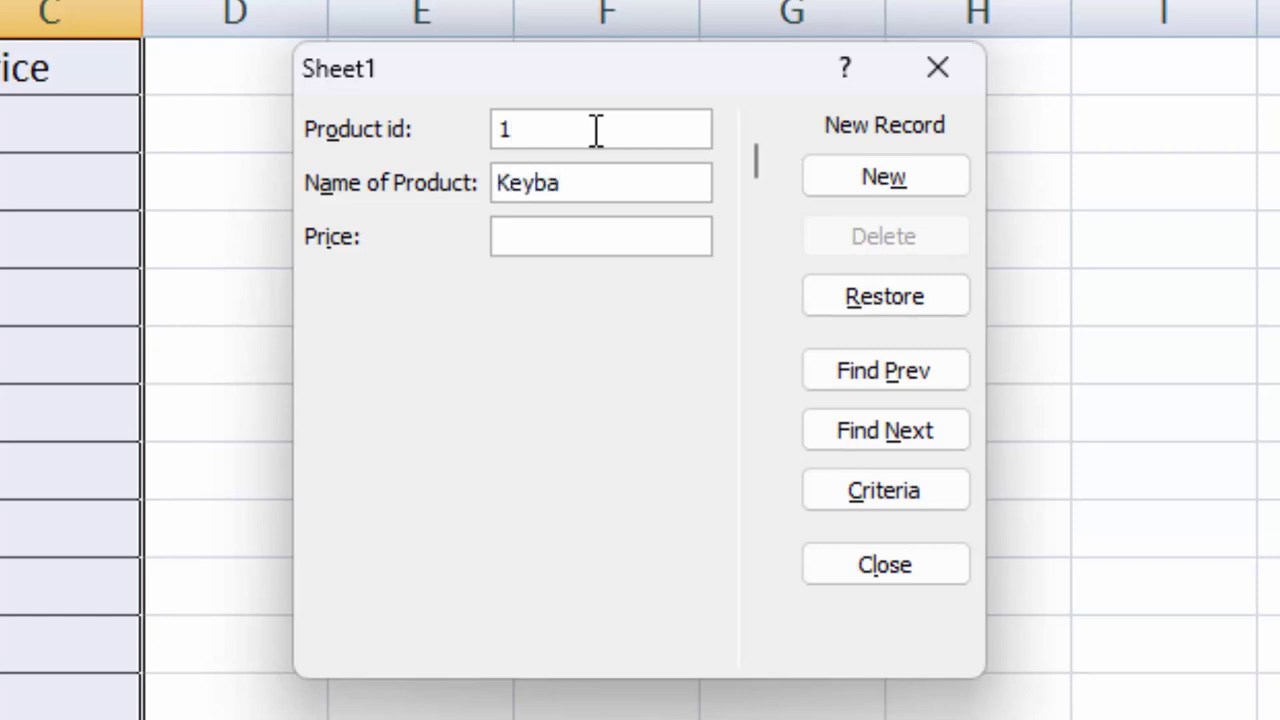
pyautogui.press('BackSpace')
pyautogui.write('or')
pyautogui.press('BackSpace')
pyautogui.write('ard')
pyautogui.write('2')
pyautogui.write('00')
pyautogui.press('Tab')
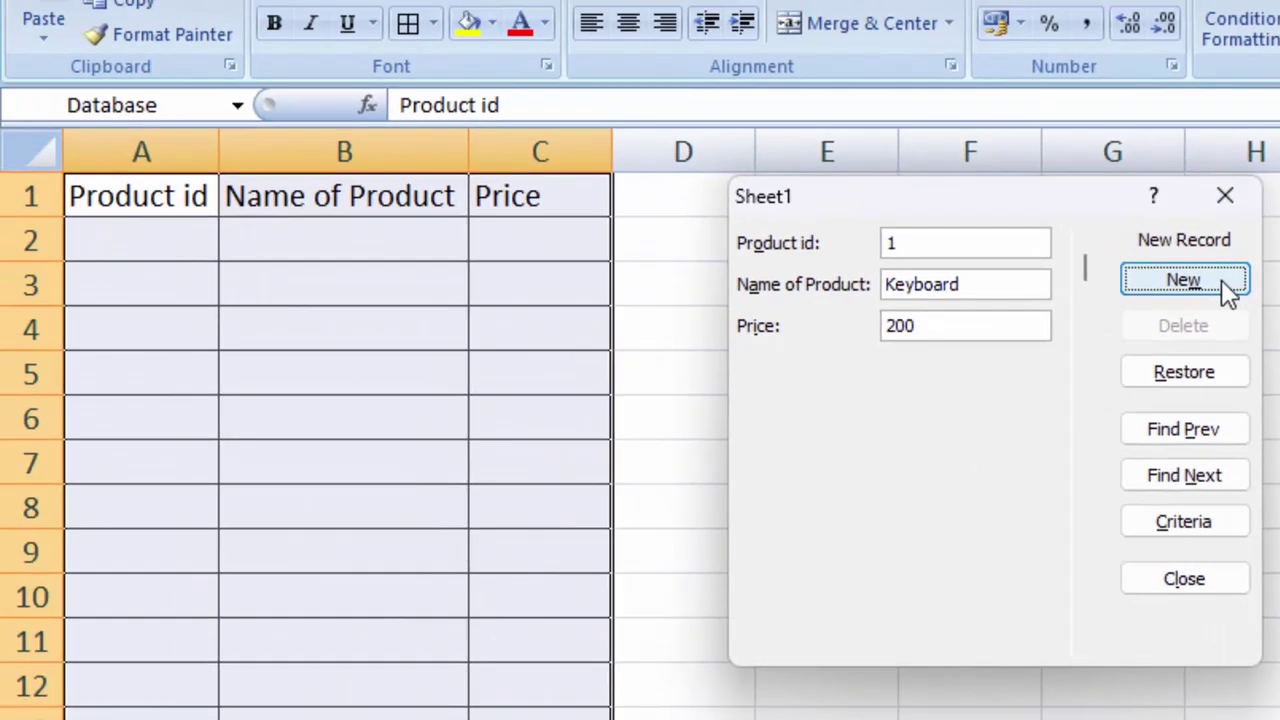
pyautogui.click(1221, 279)
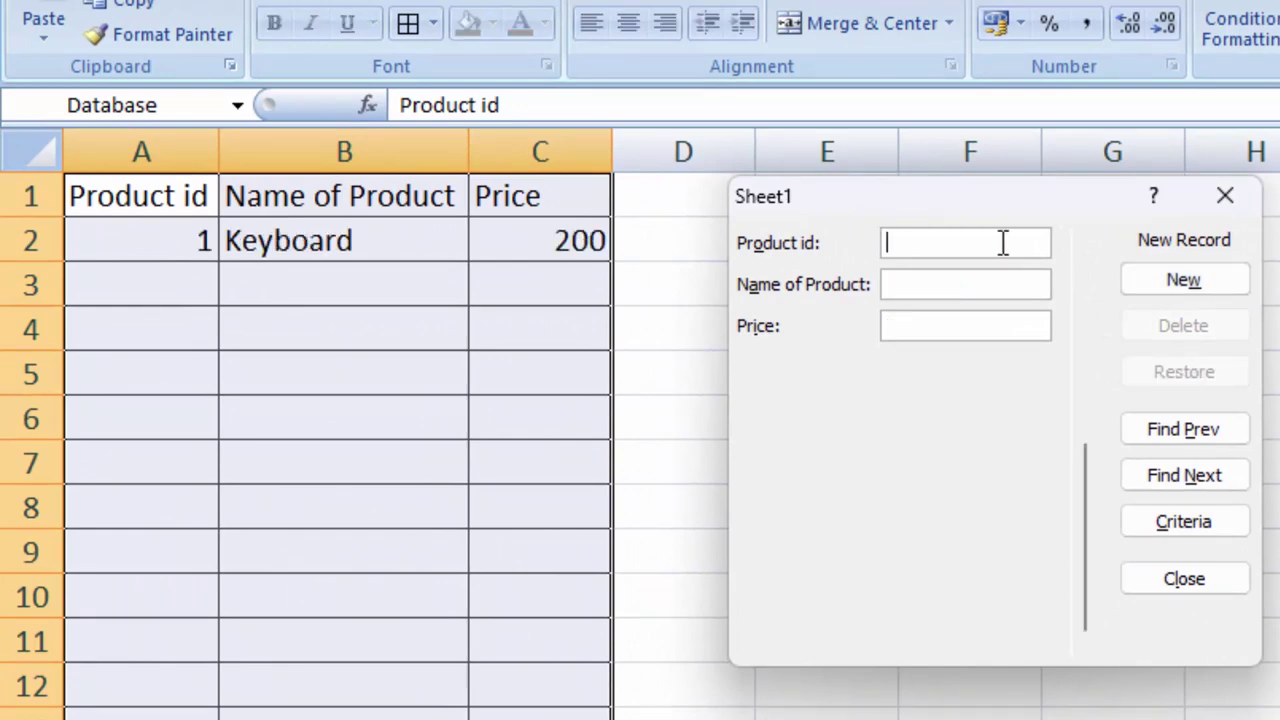
# Add the record 2, Mouse, 150 to the table.
pyautogui.write('2')
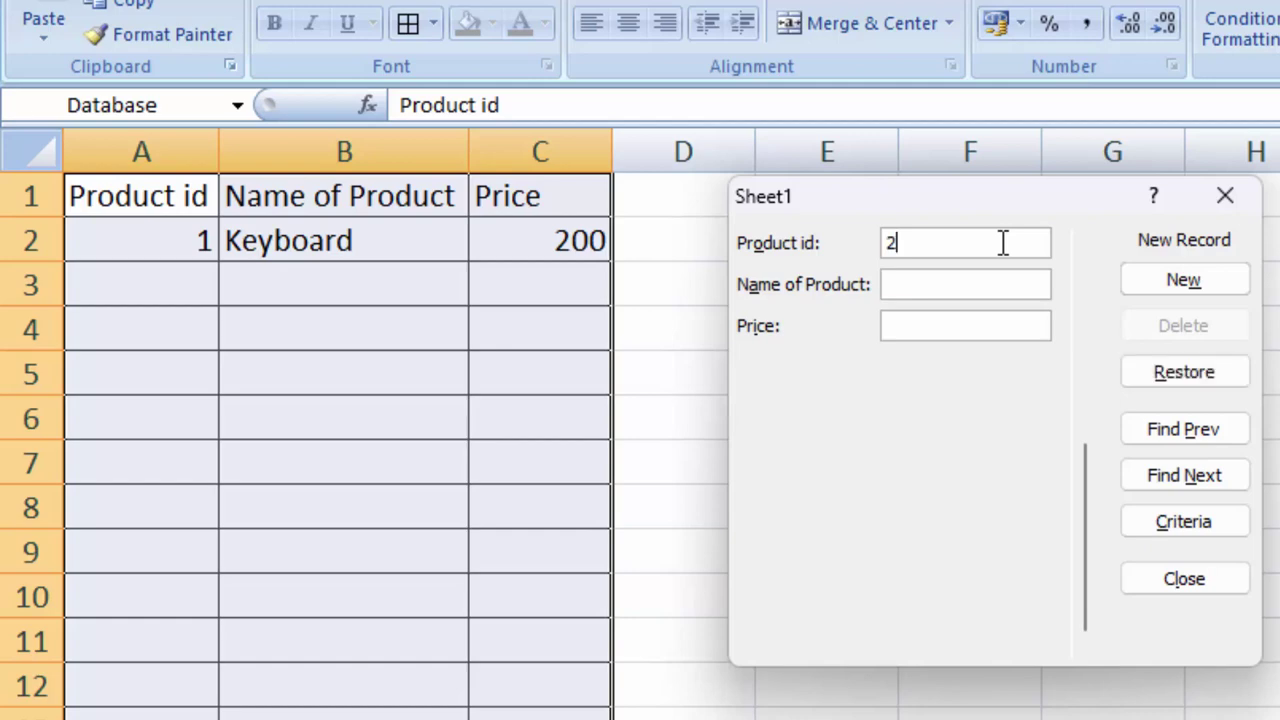
pyautogui.press('Tab')
pyautogui.write('Mouse')
pyautogui.press('Tab')
pyautogui.write('15')
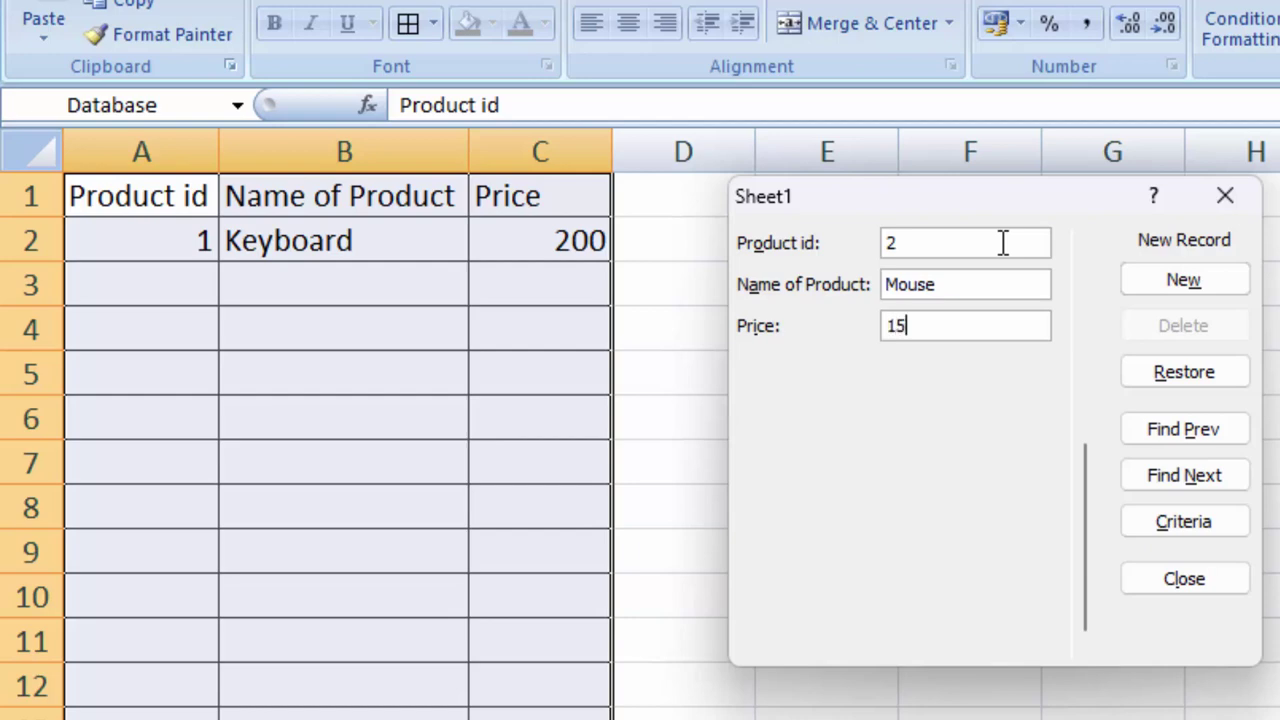
pyautogui.write('0')
pyautogui.press('Tab')
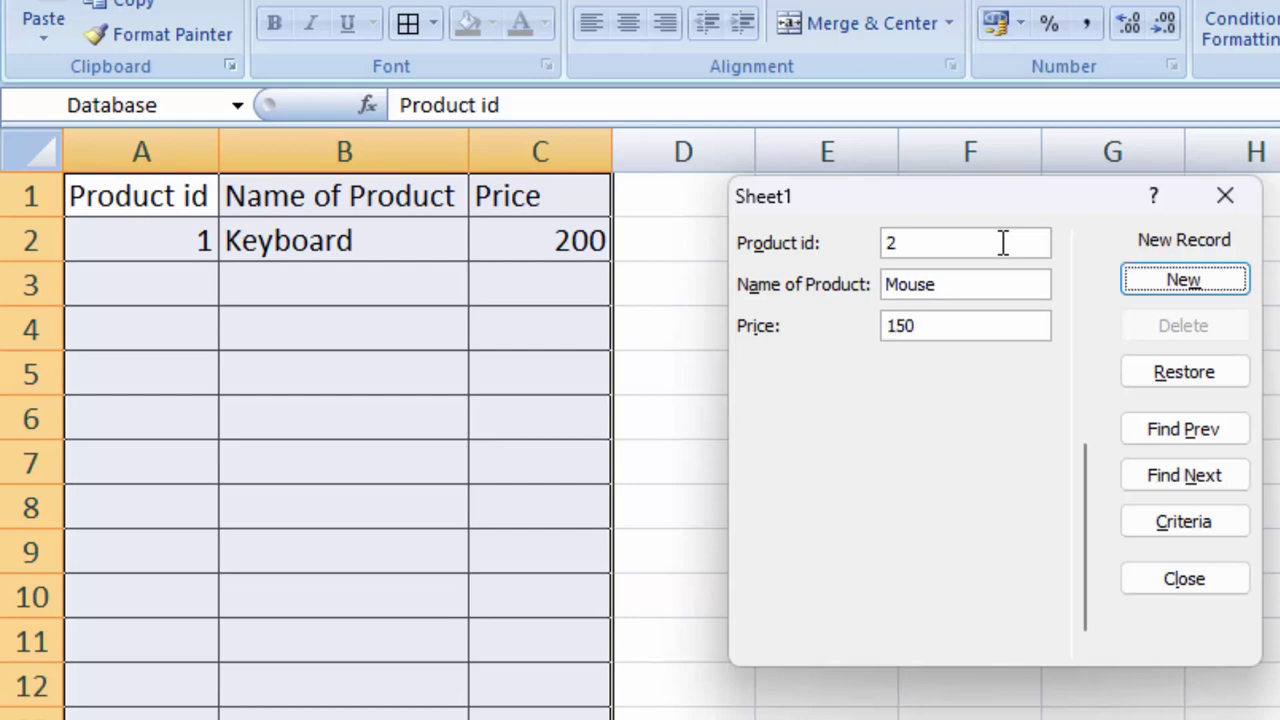
pyautogui.press('Return')
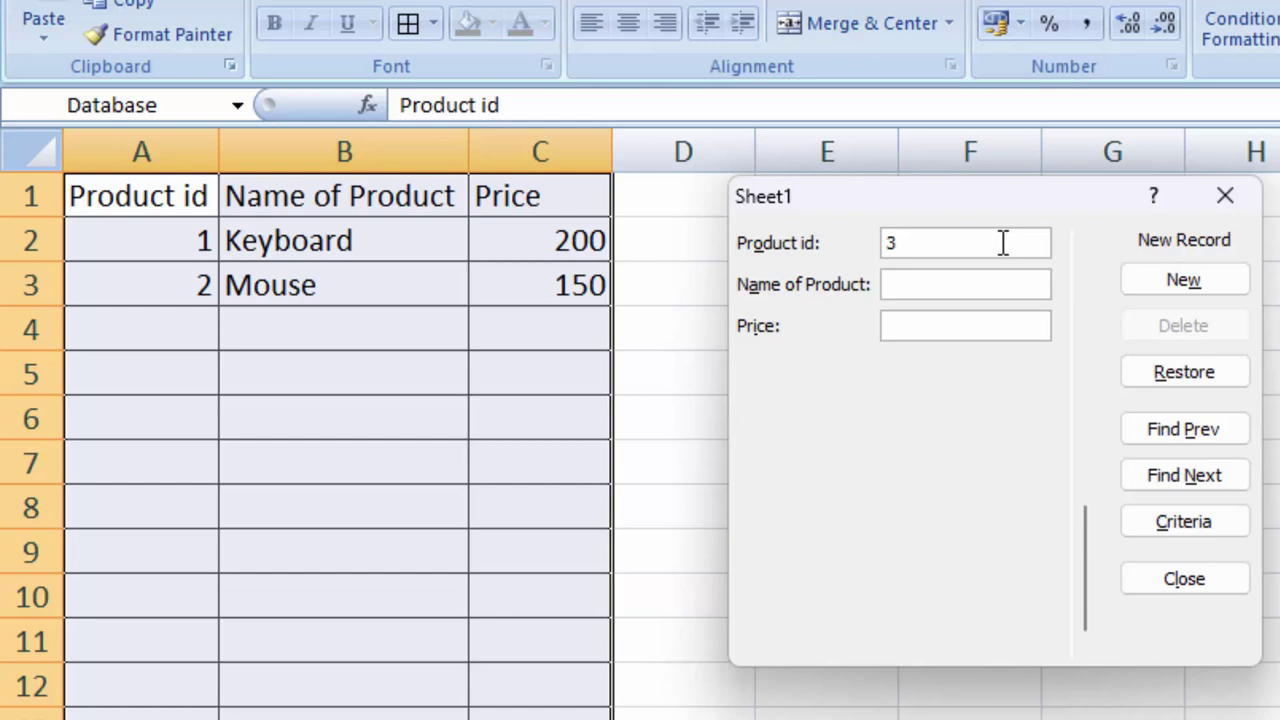
# Fill the next record with Adobe Photoshop priced 700.
pyautogui.write('A')
pyautogui.write('do')
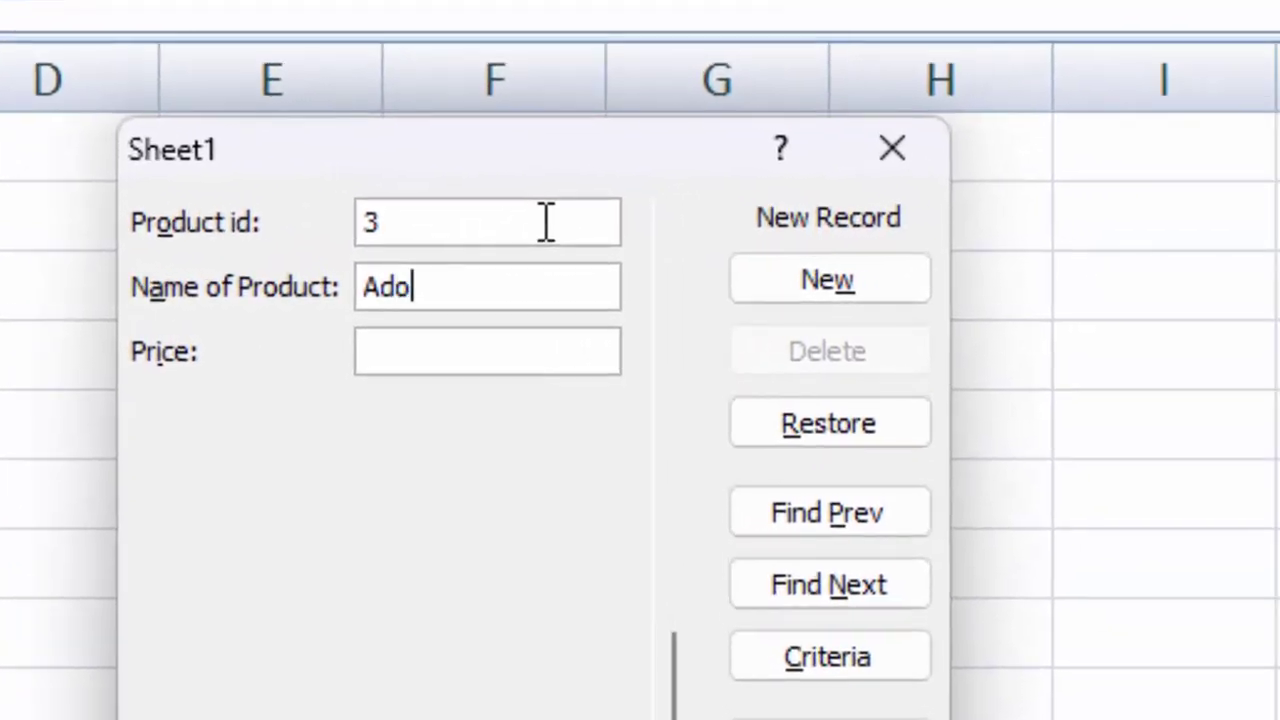
pyautogui.write('be Phot')
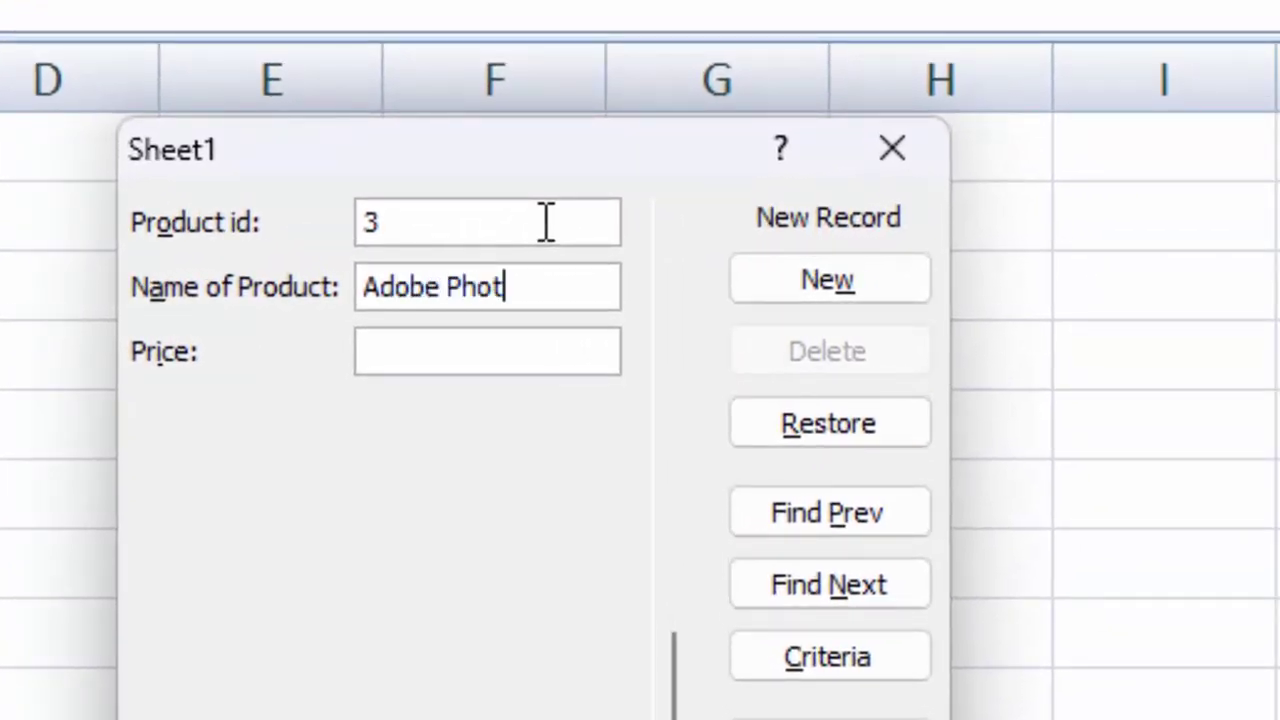
pyautogui.write('oshop')
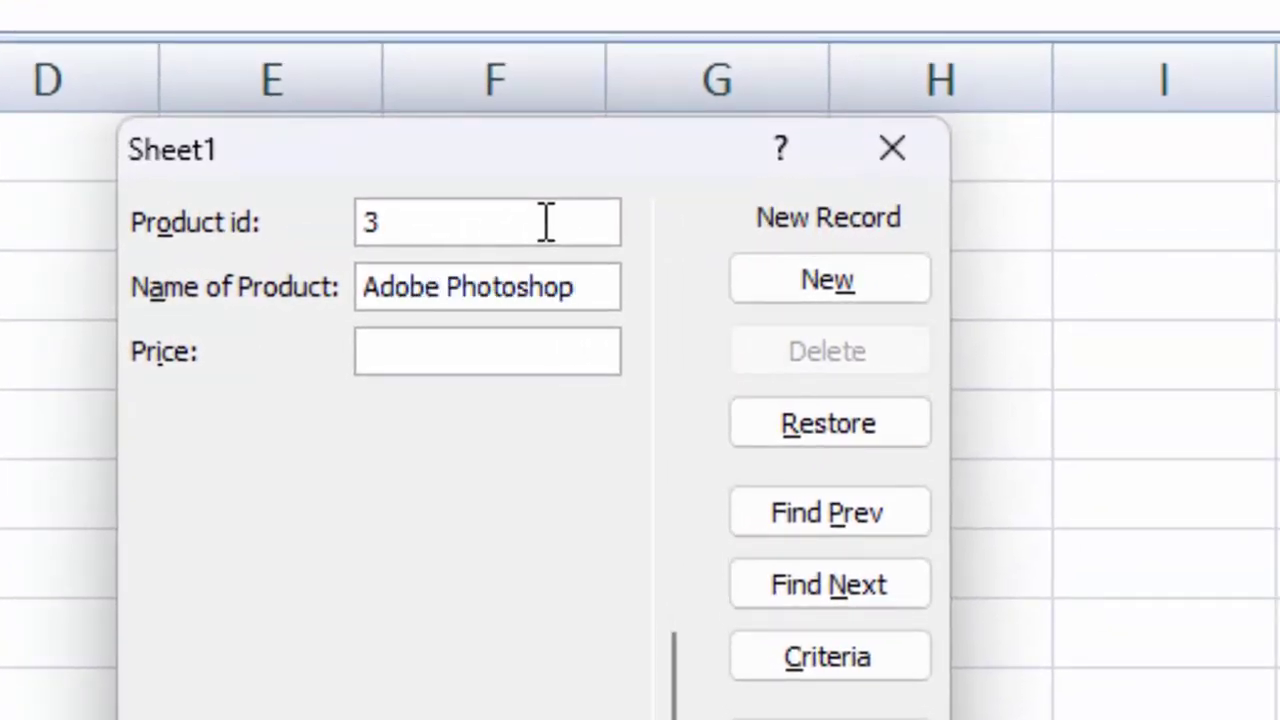
pyautogui.press('Tab')
pyautogui.write('7')
pyautogui.write('00')
pyautogui.press('Tab')
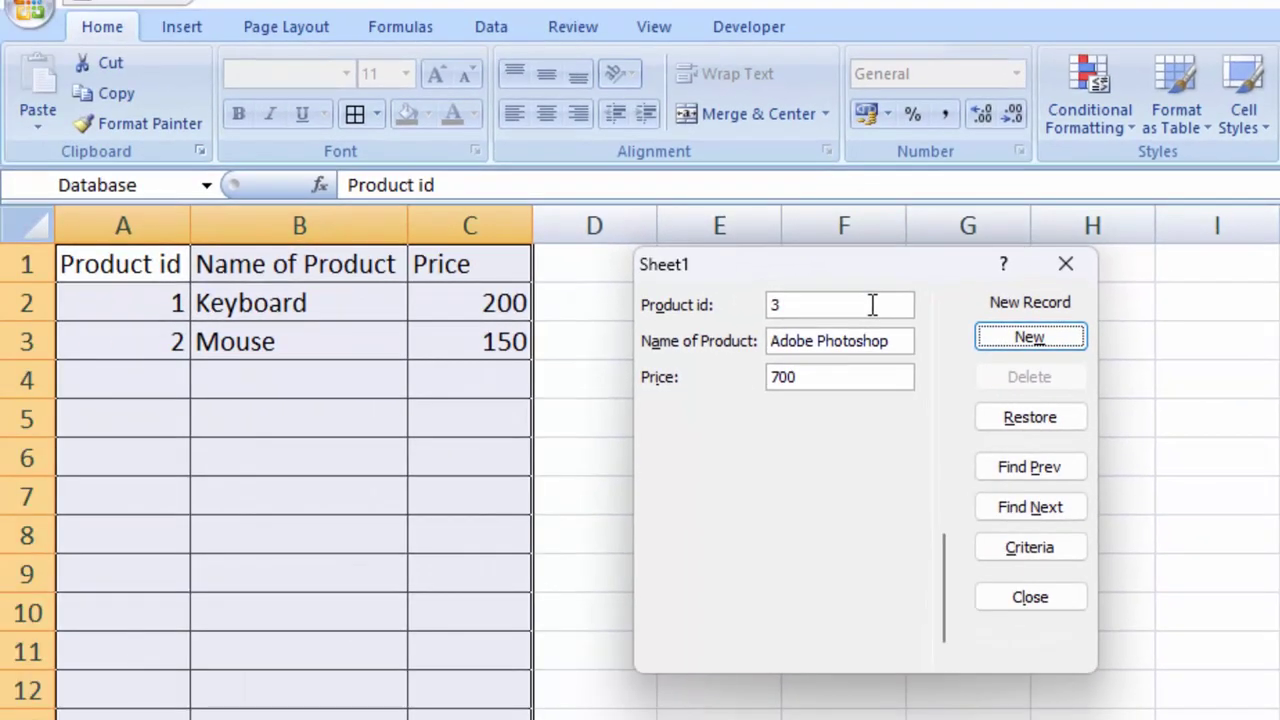
# Add the Adobe Photoshop record and browse back to the Keyboard record.
pyautogui.press('Return')
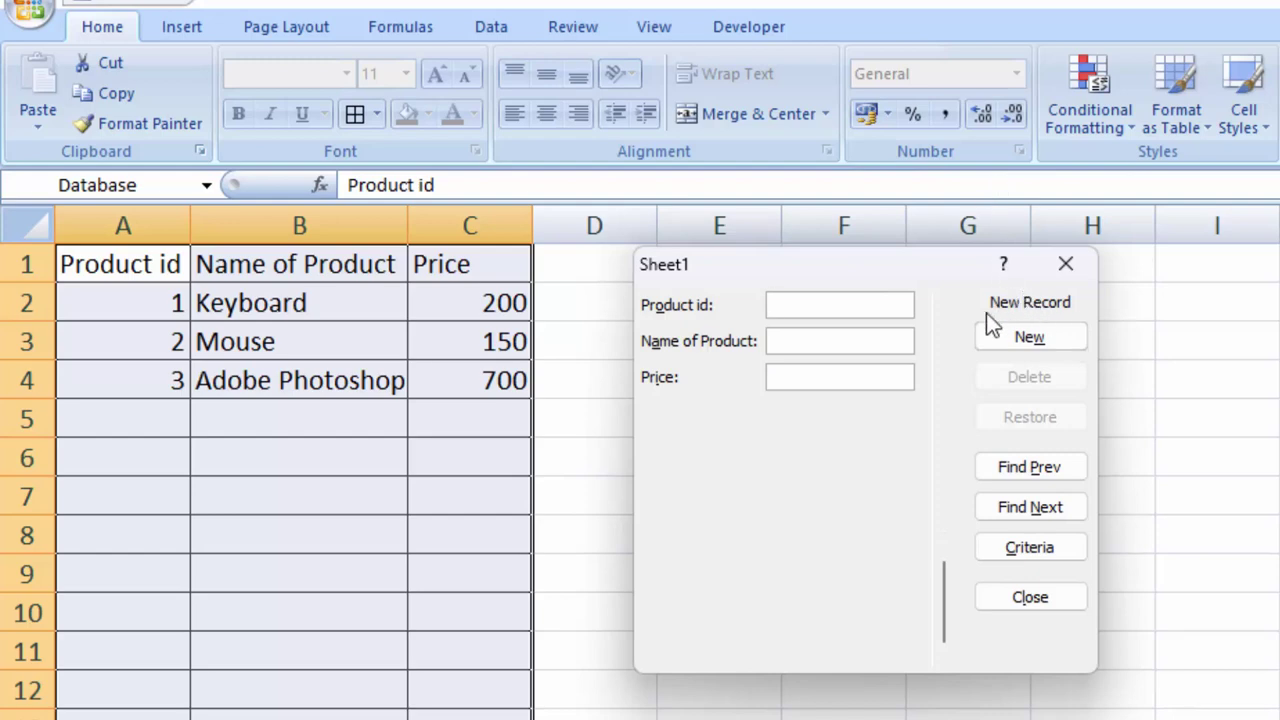
pyautogui.click(1050, 515)
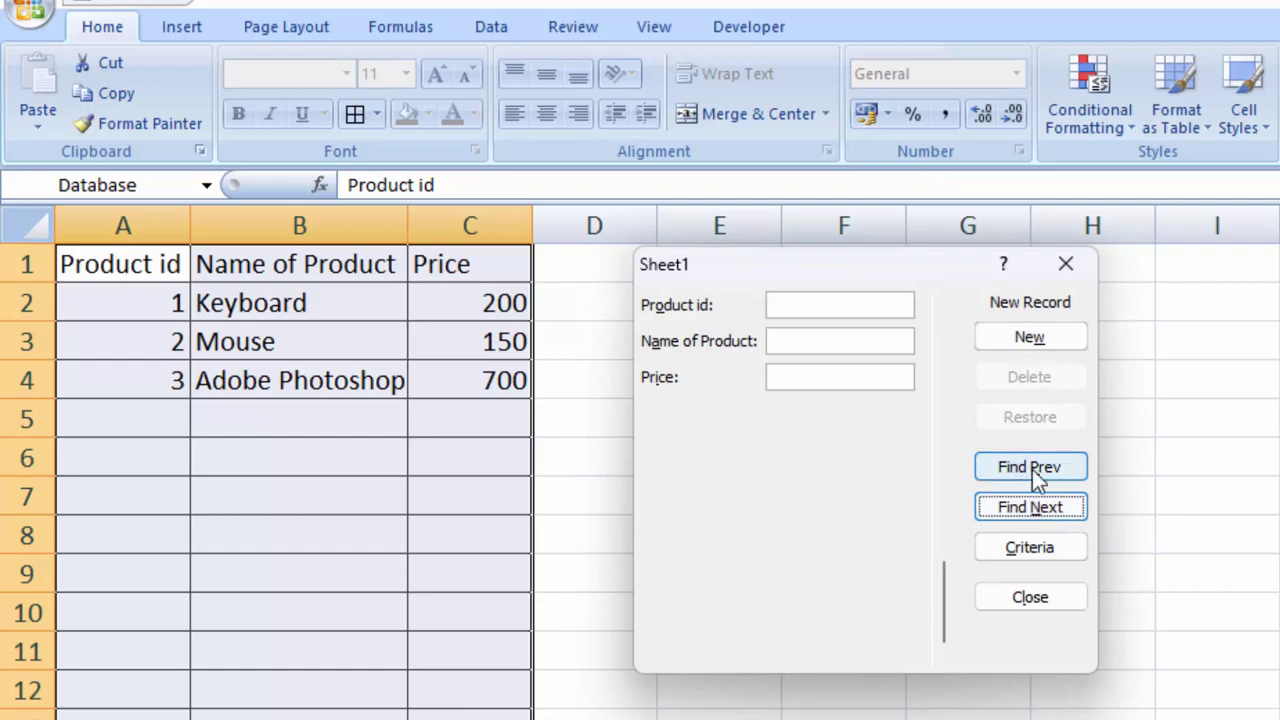
pyautogui.click(1047, 472)
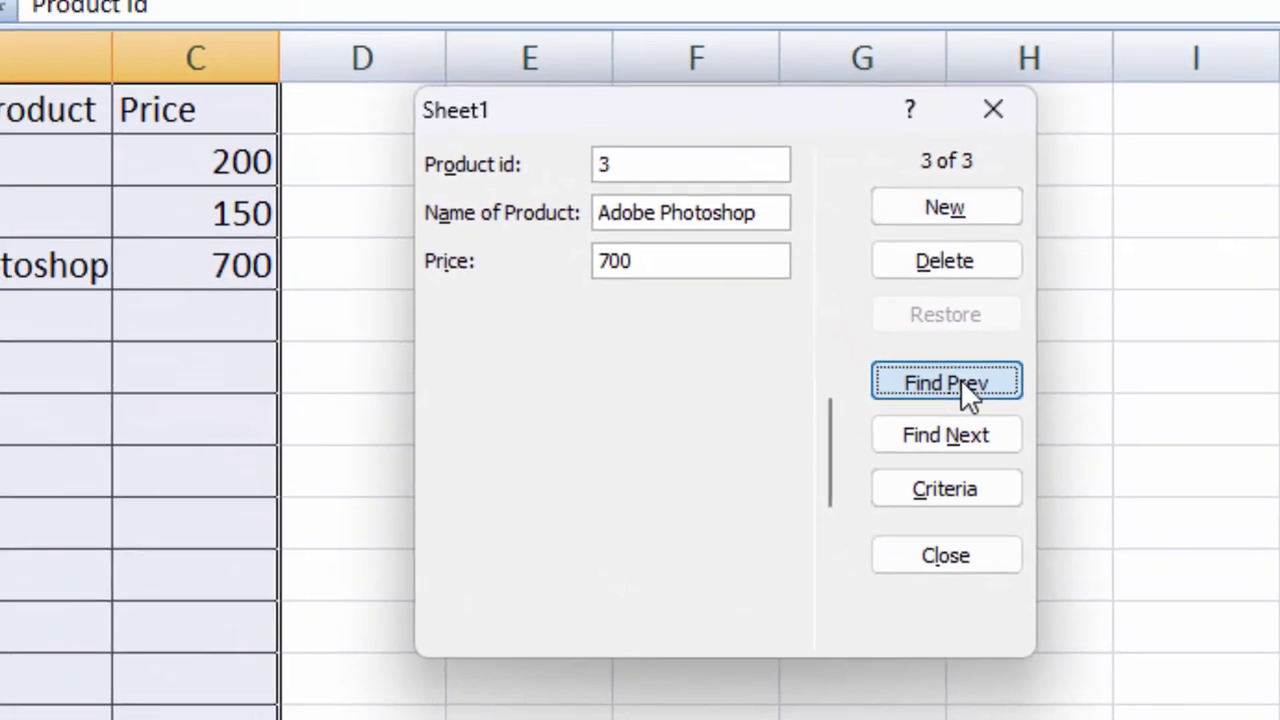
pyautogui.click(962, 385)
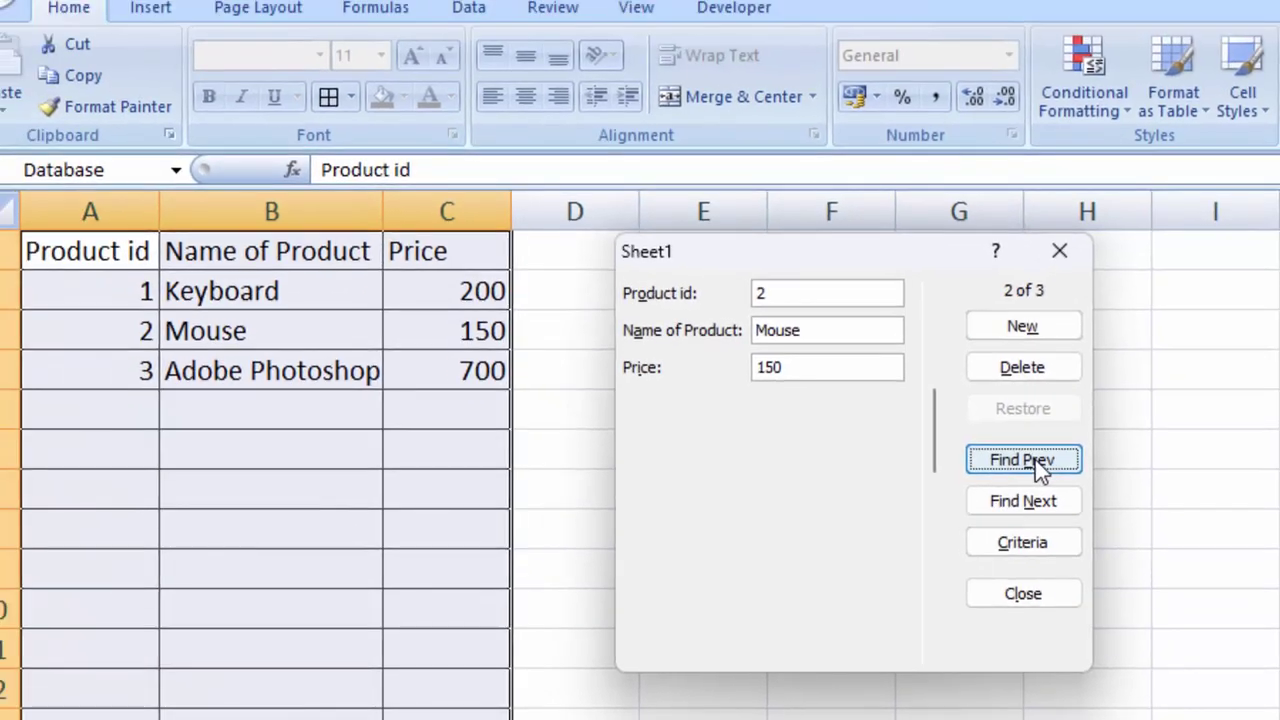
pyautogui.click(1035, 465)
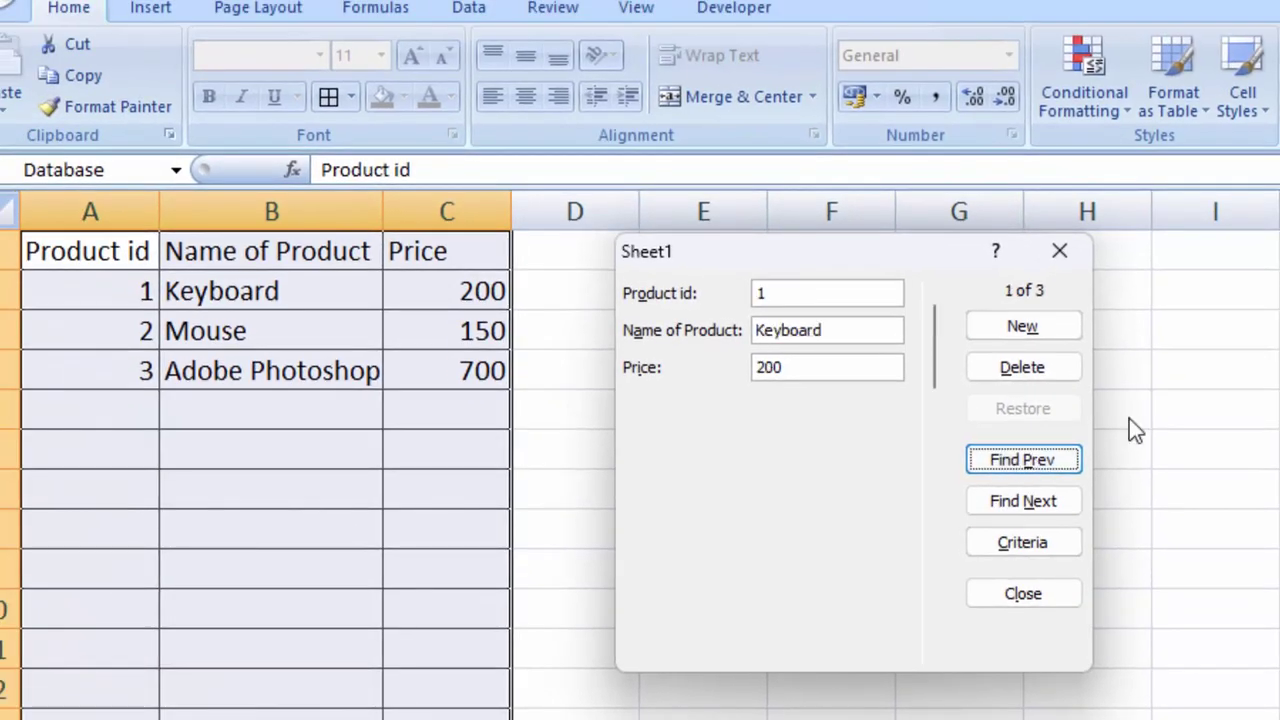
# Delete the Keyboard record after confirming, then start a blank new record.
pyautogui.click(1068, 365)
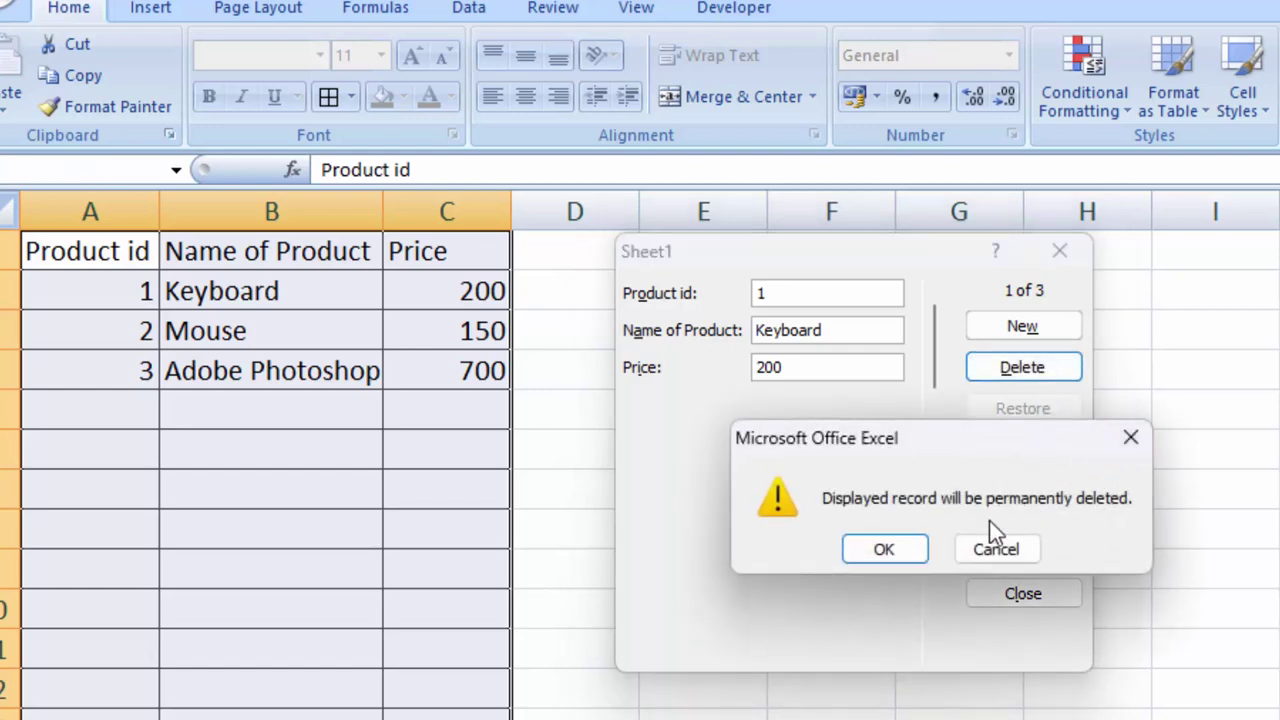
pyautogui.click(884, 550)
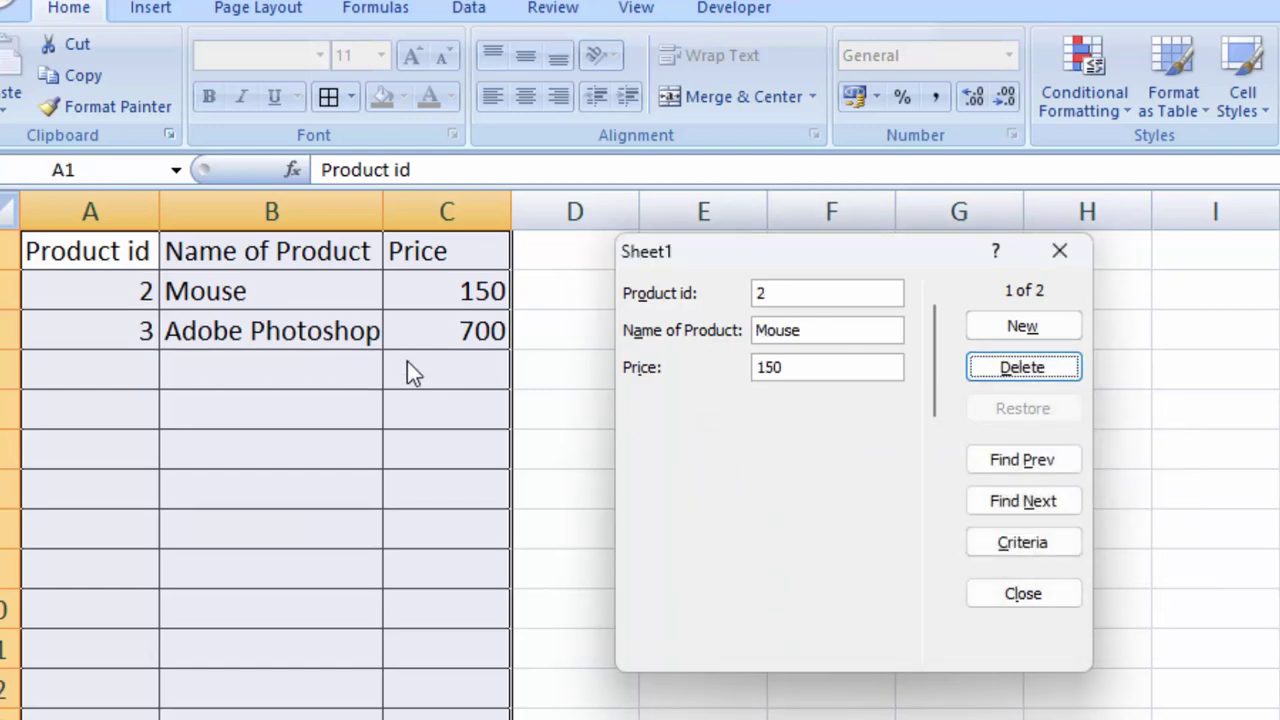
pyautogui.click(1024, 330)
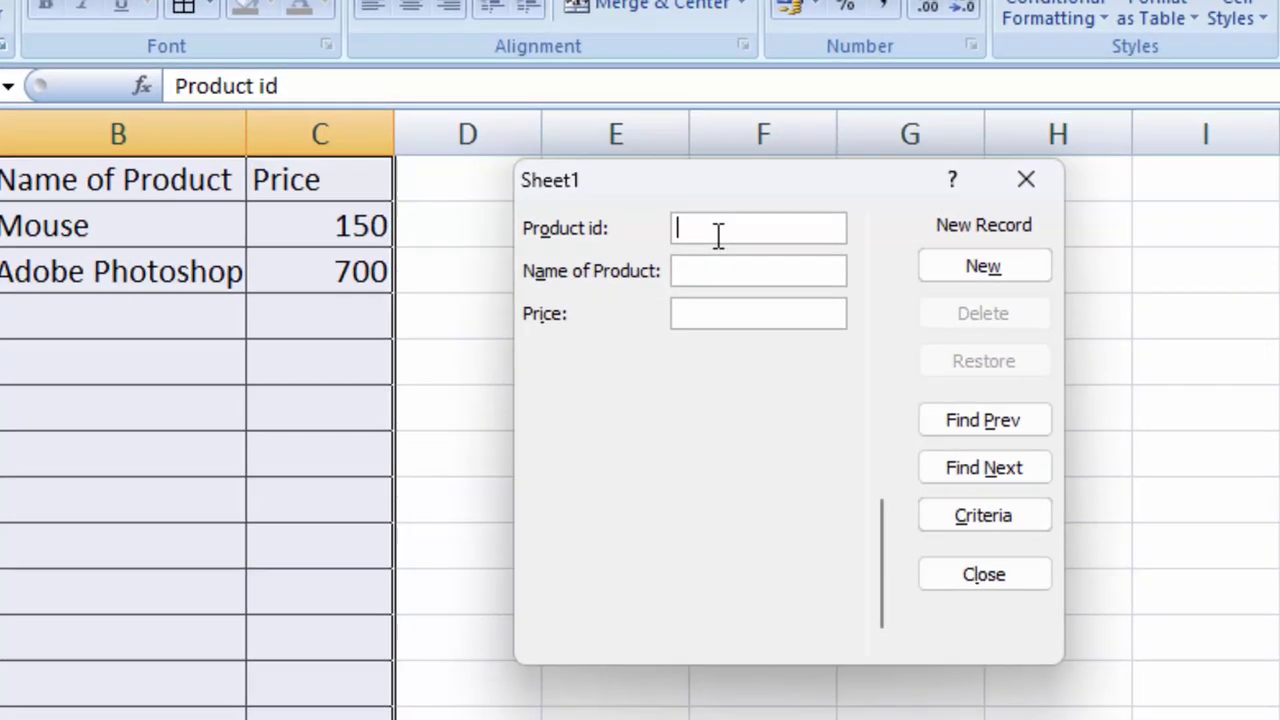
# Fix the mistyped id field and enter record 4, Barcode Reader, 1200.
pyautogui.write('Ba')
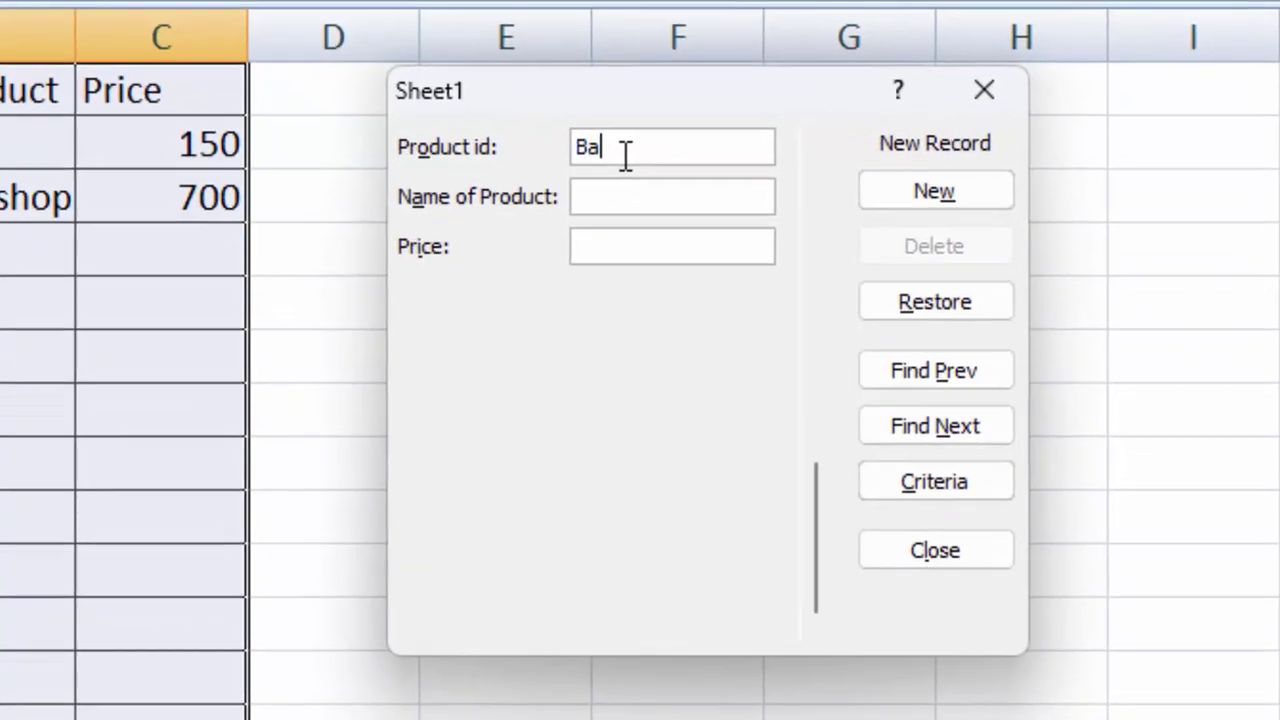
pyautogui.write('r ')
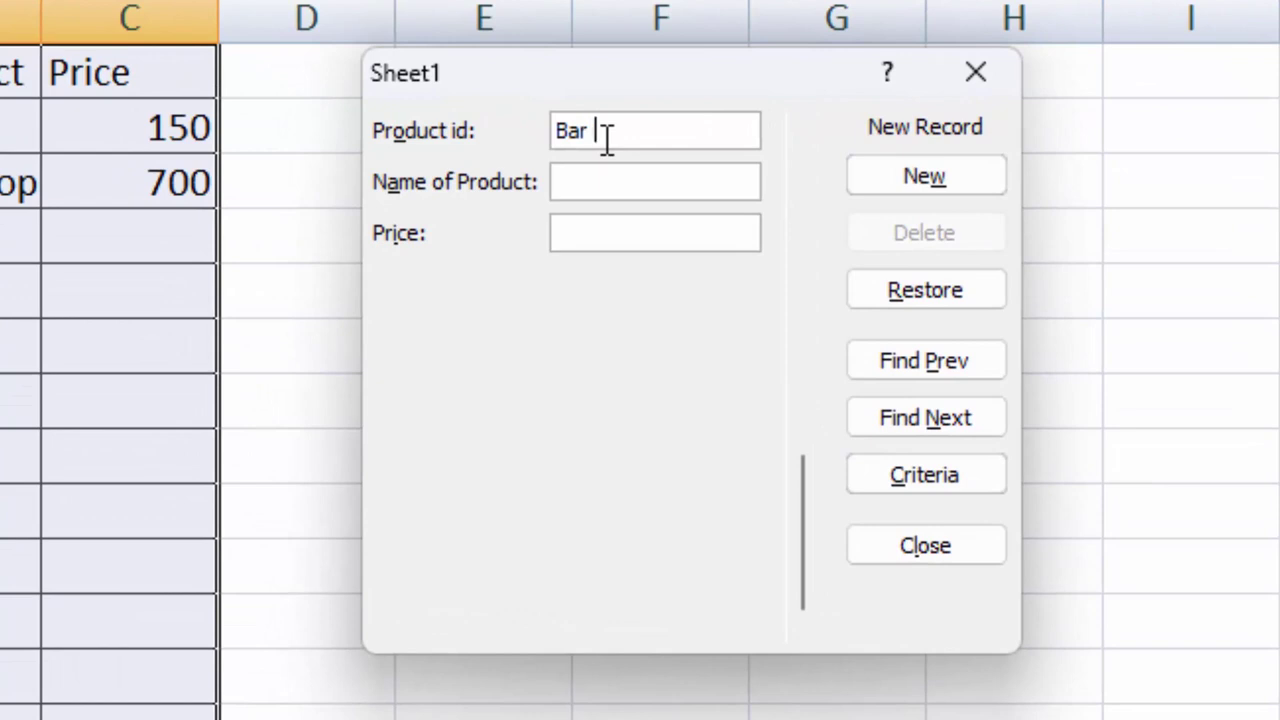
pyautogui.write('code rea')
pyautogui.write('der')
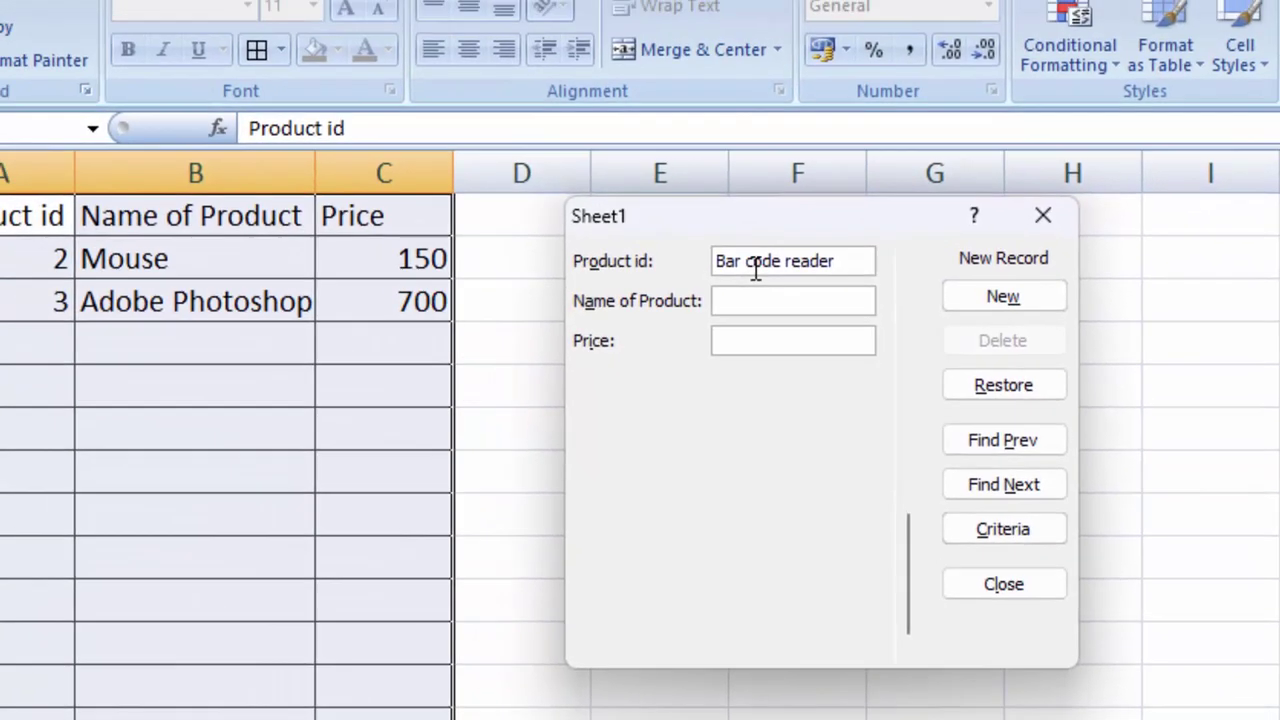
pyautogui.moveTo(811, 254); pyautogui.dragTo(531, 246)
pyautogui.press('BackSpace')
pyautogui.press('BackSpace')
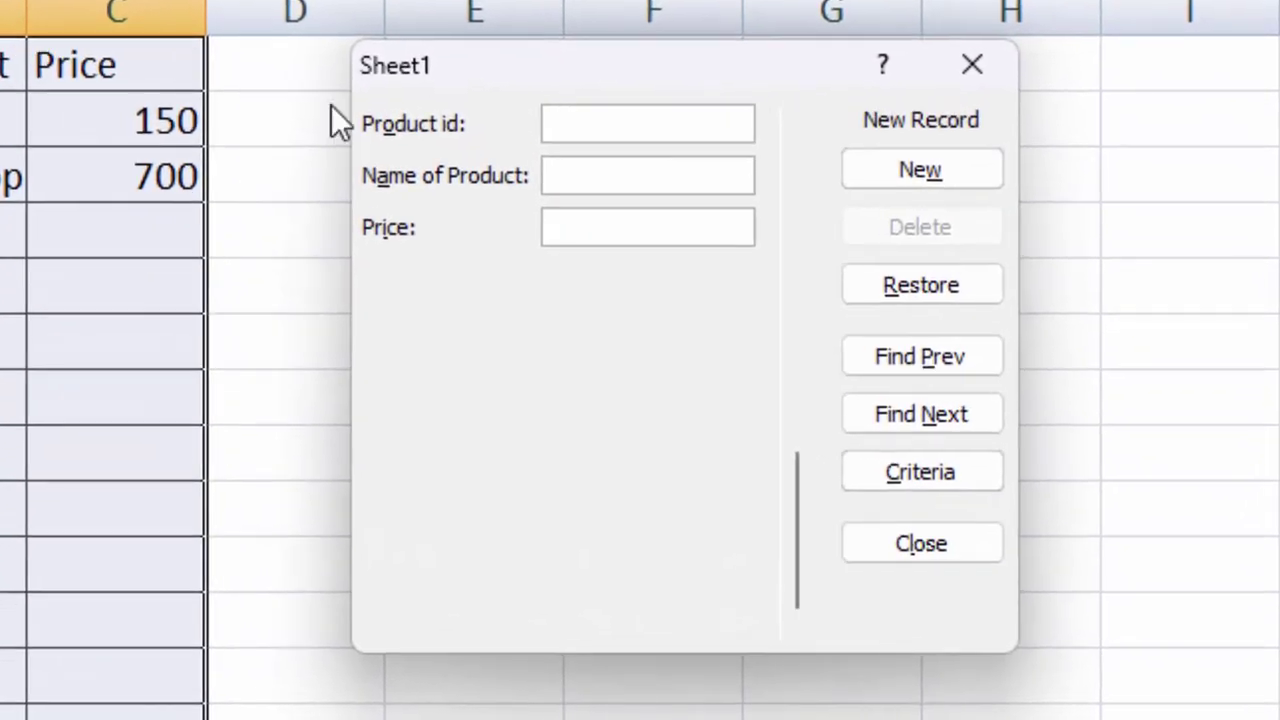
pyautogui.write('4')
pyautogui.write('Ba')
pyautogui.write('rcode')
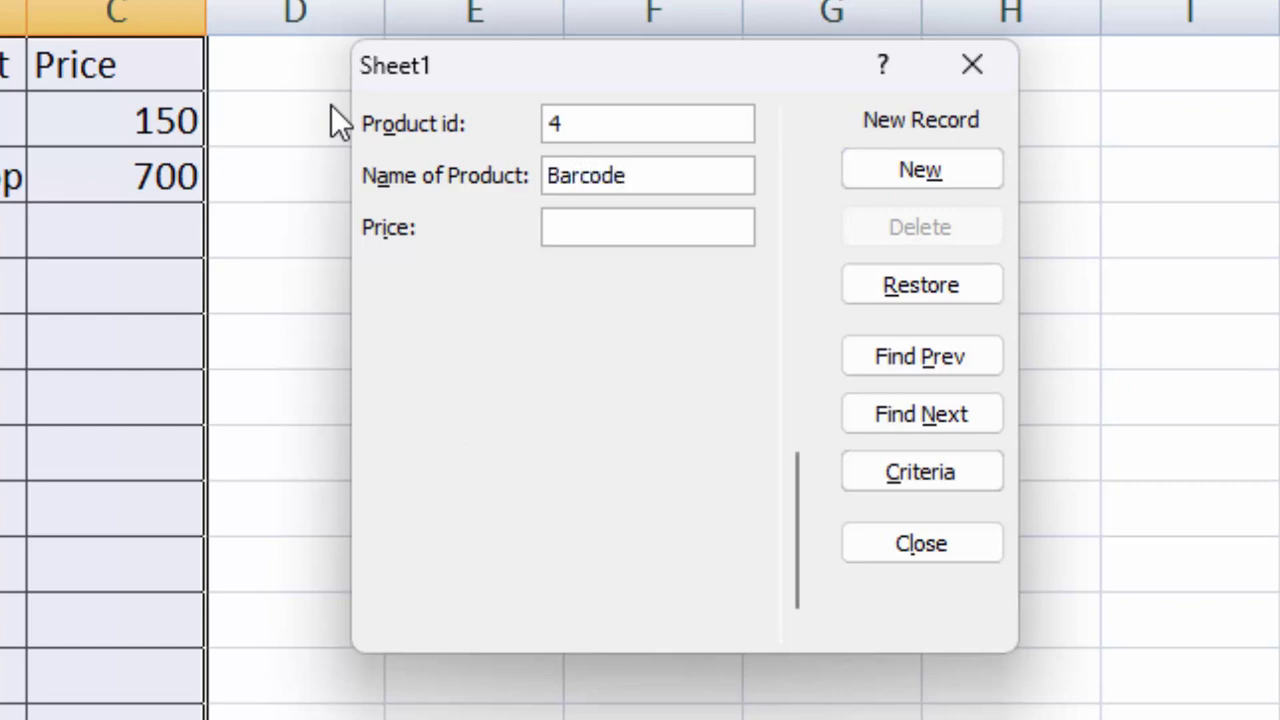
pyautogui.write('Reader')
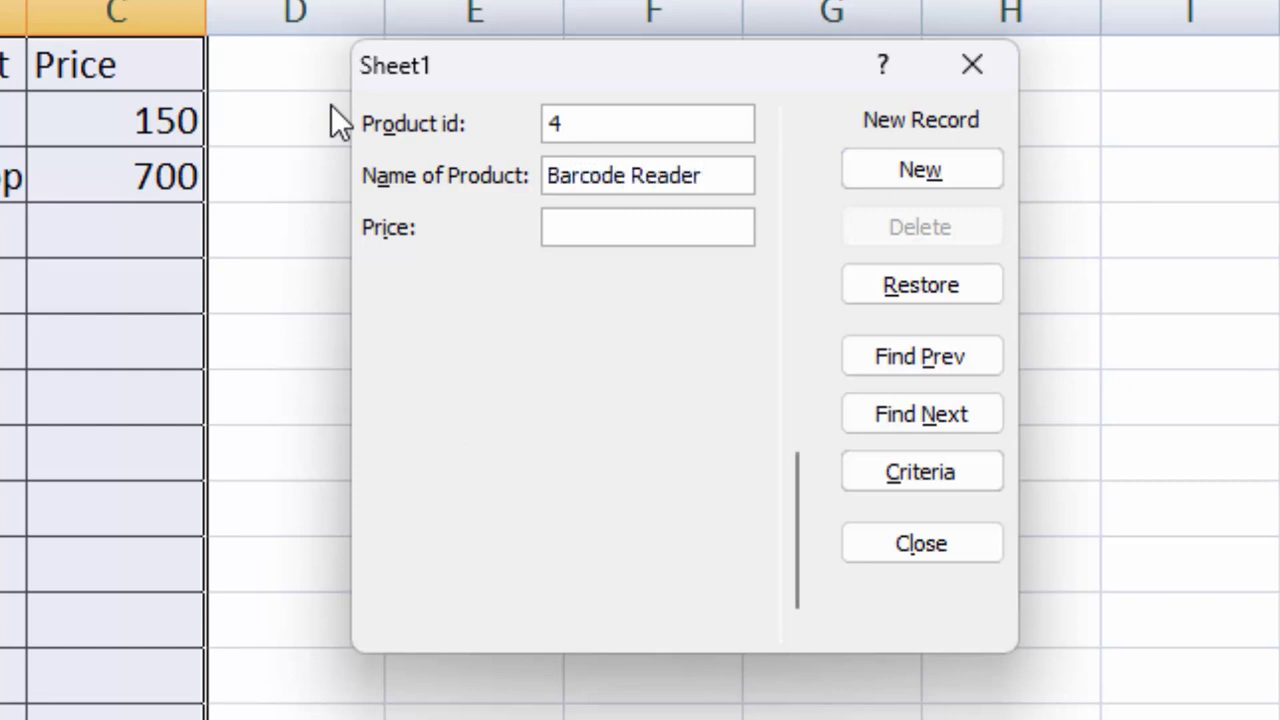
pyautogui.click(703, 238)
pyautogui.write('1200')
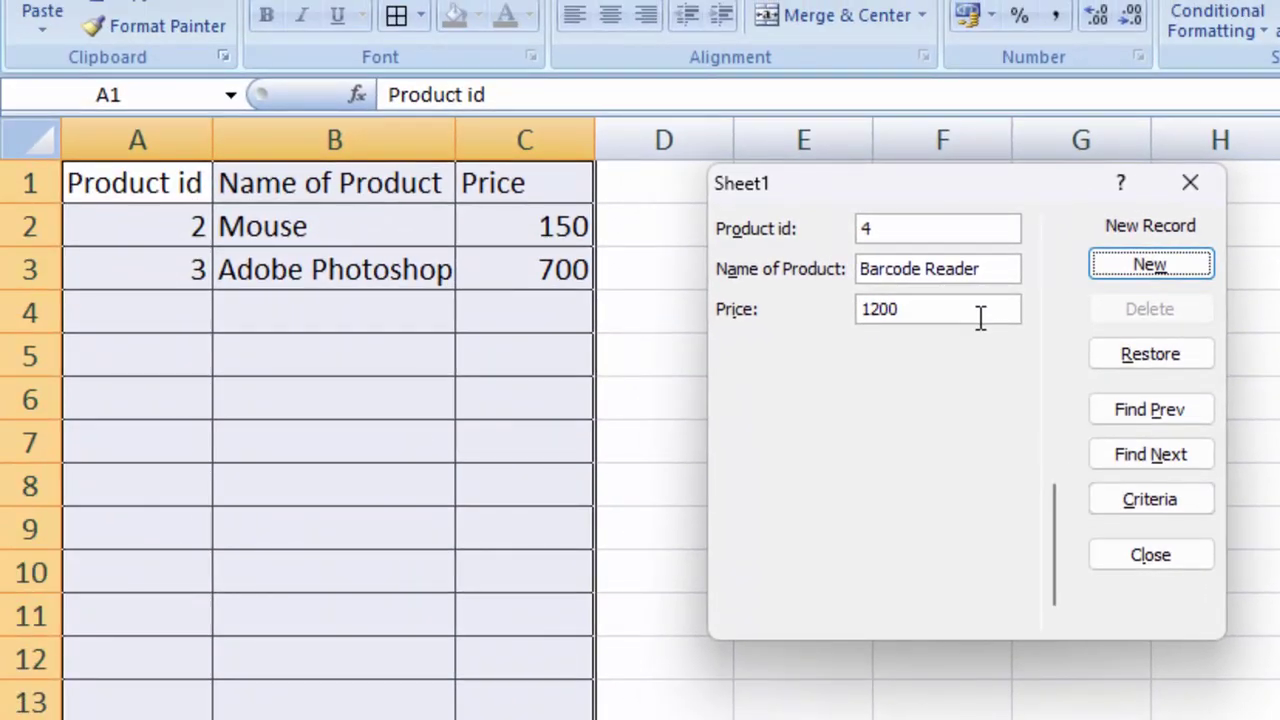
# Close the data form and select cell C4.
pyautogui.click(1199, 199)
pyautogui.moveTo(232, 346); pyautogui.dragTo(250, 374)
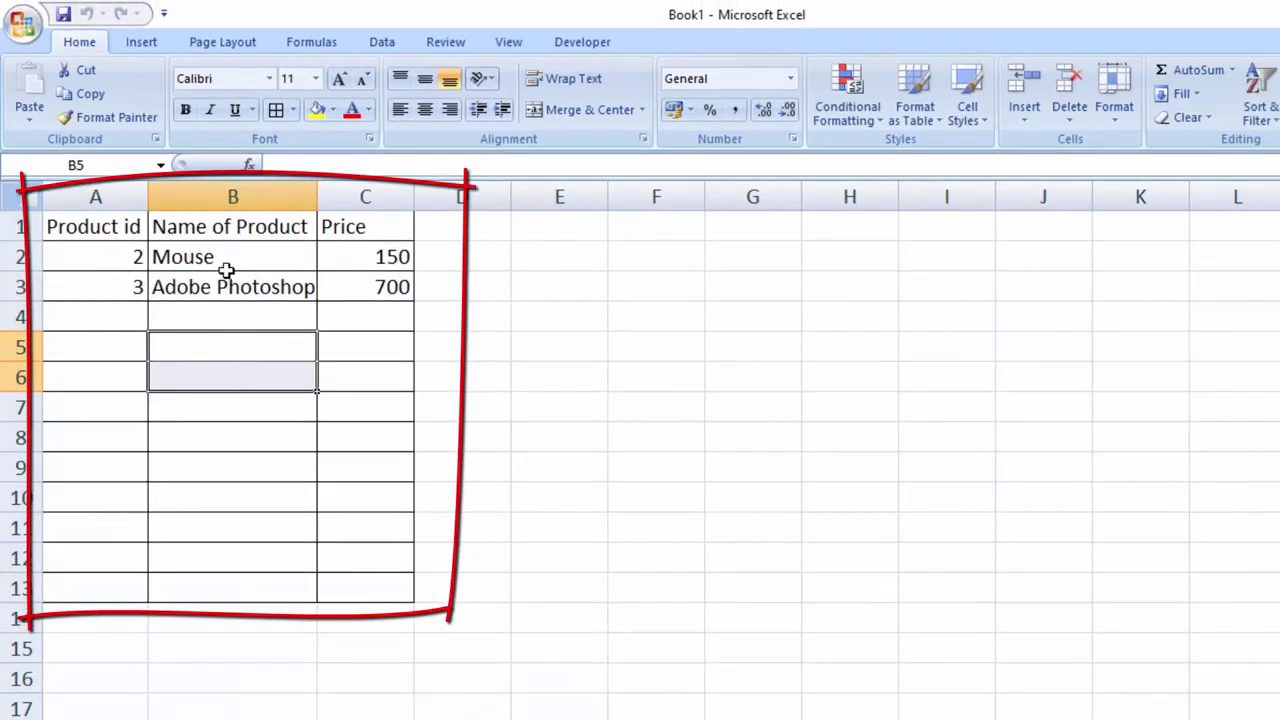
pyautogui.click(330, 316)
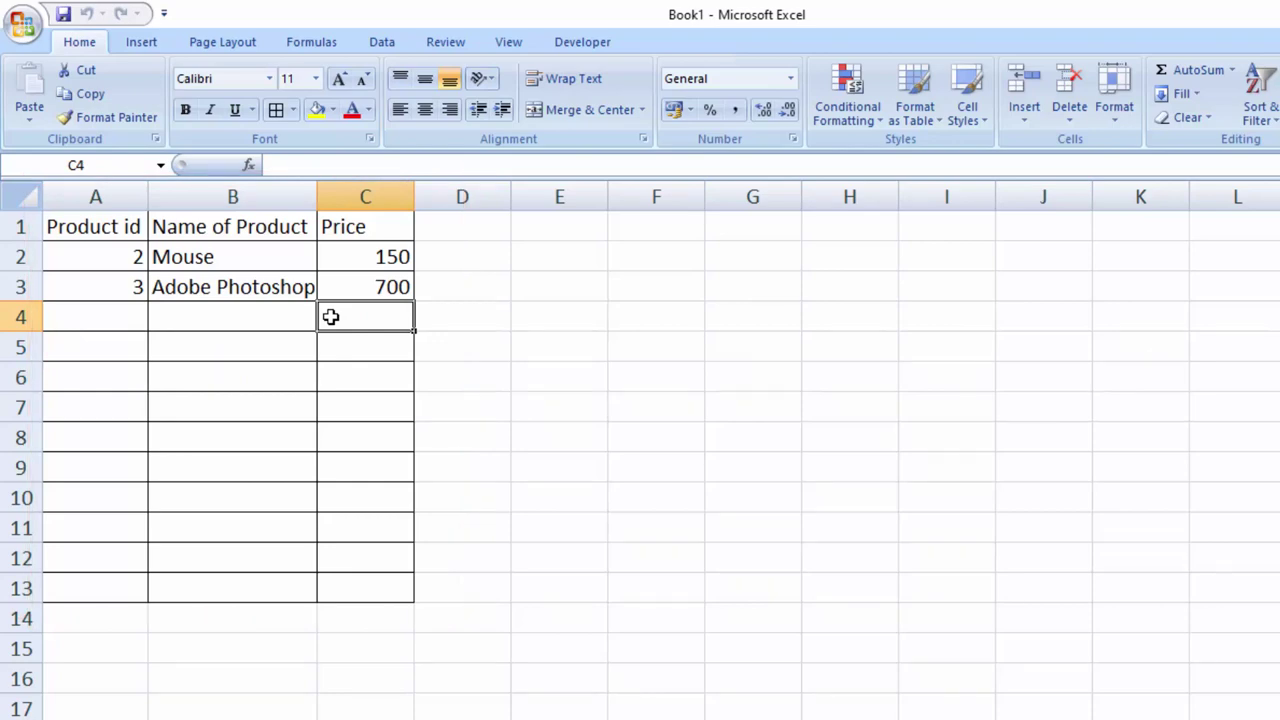
# Save the workbook as product.xlsx.
pyautogui.hotkey('ctrl', 's')
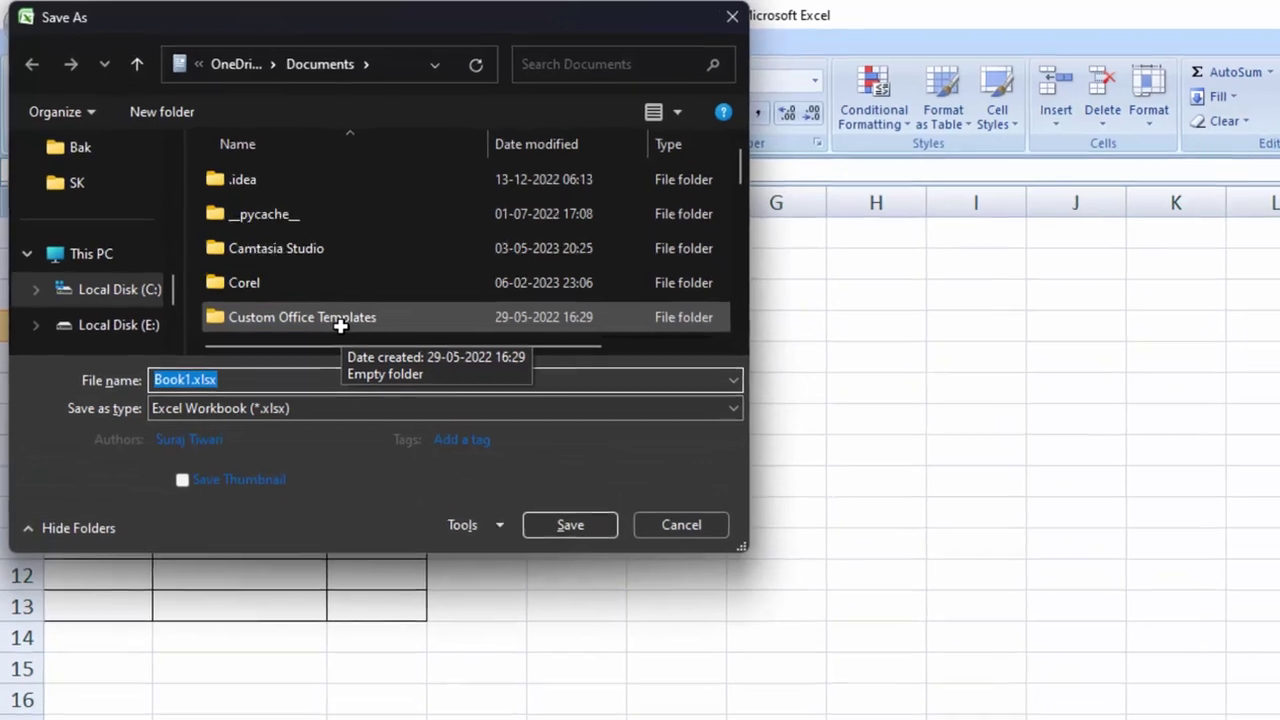
pyautogui.press('BackSpace')
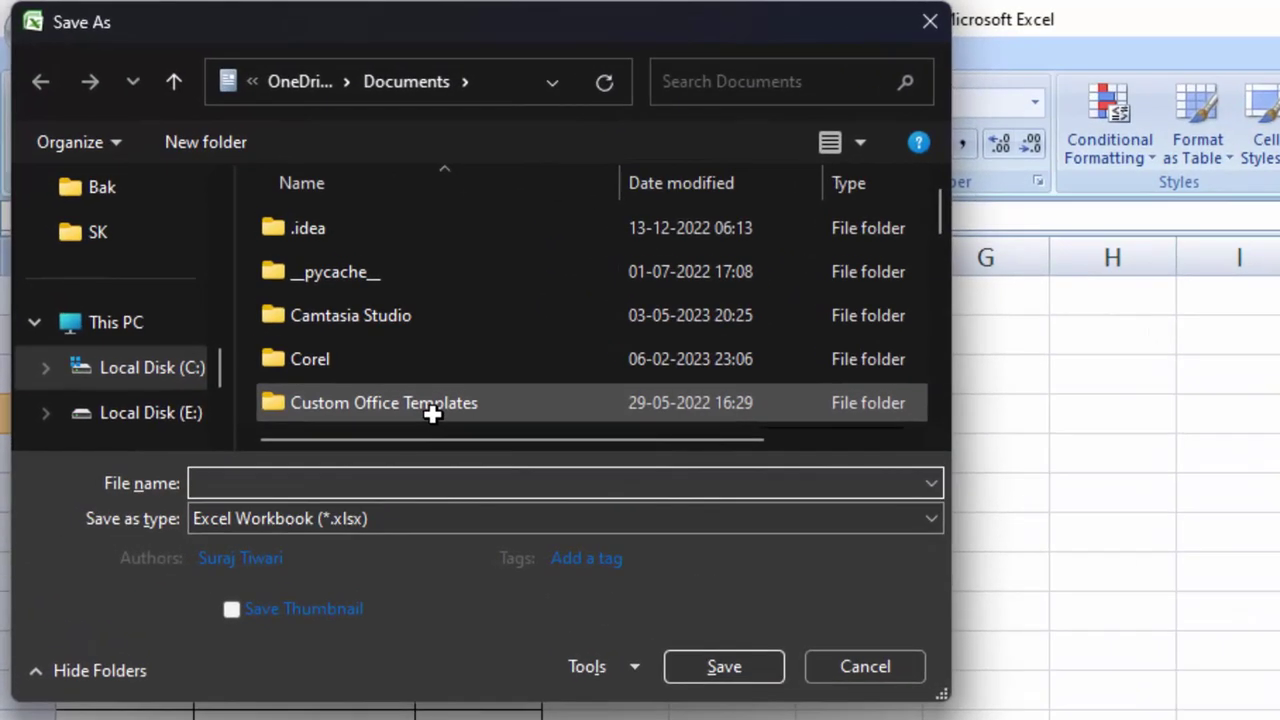
pyautogui.write('p')
pyautogui.write('ro')
pyautogui.write('d')
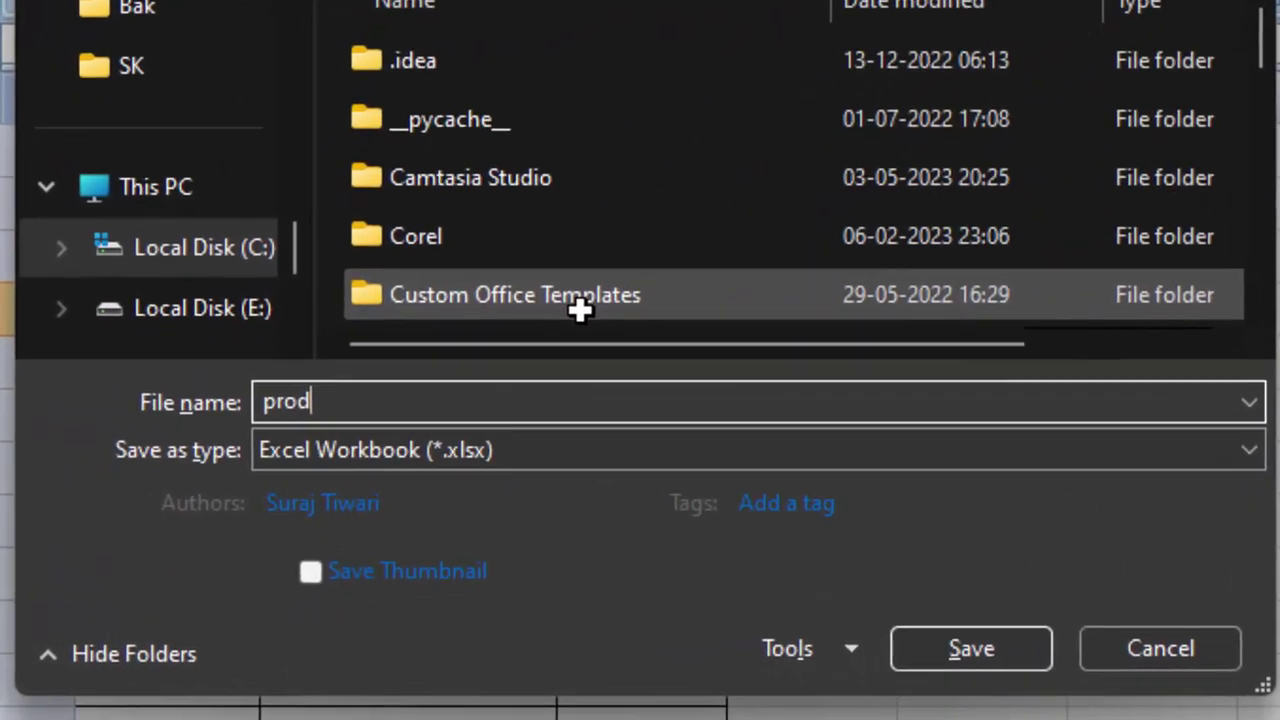
pyautogui.write('uct')
pyautogui.press('Return')
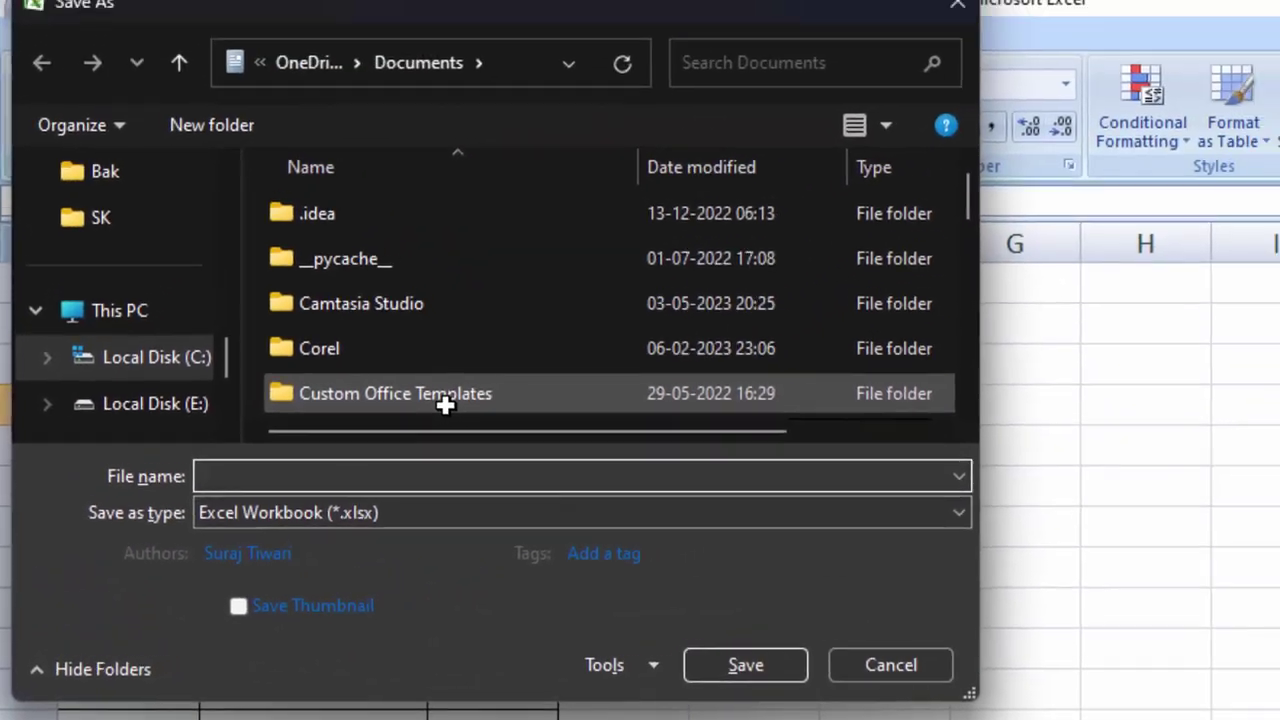